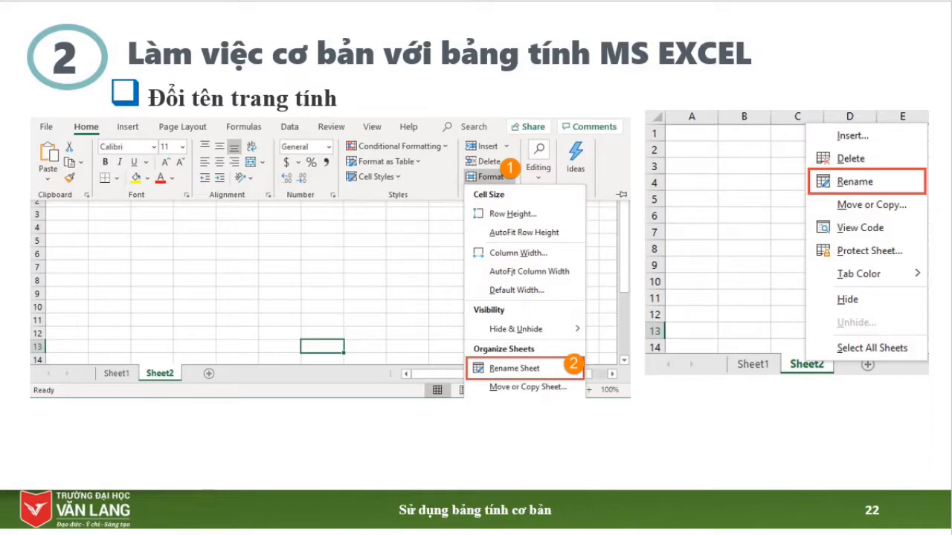
key(Right)
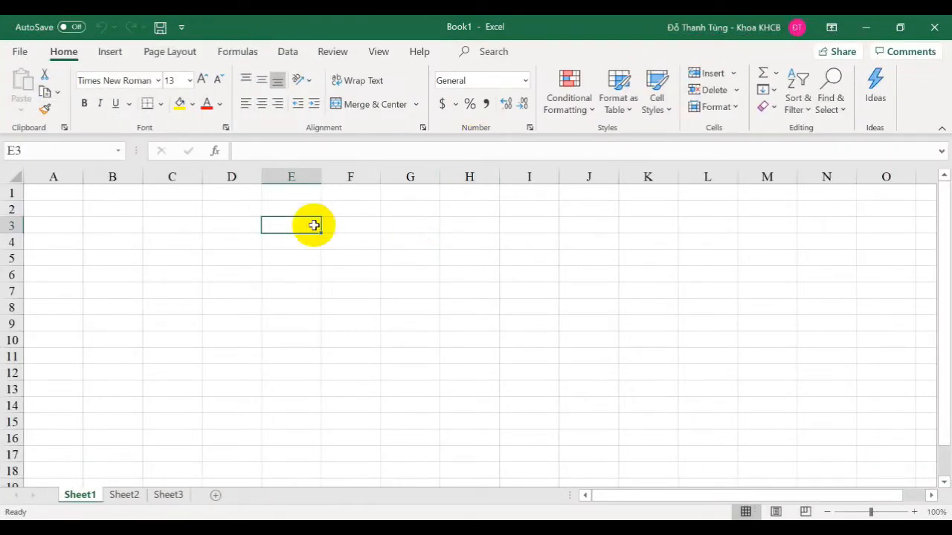
click(340, 270)
click(244, 292)
click(385, 305)
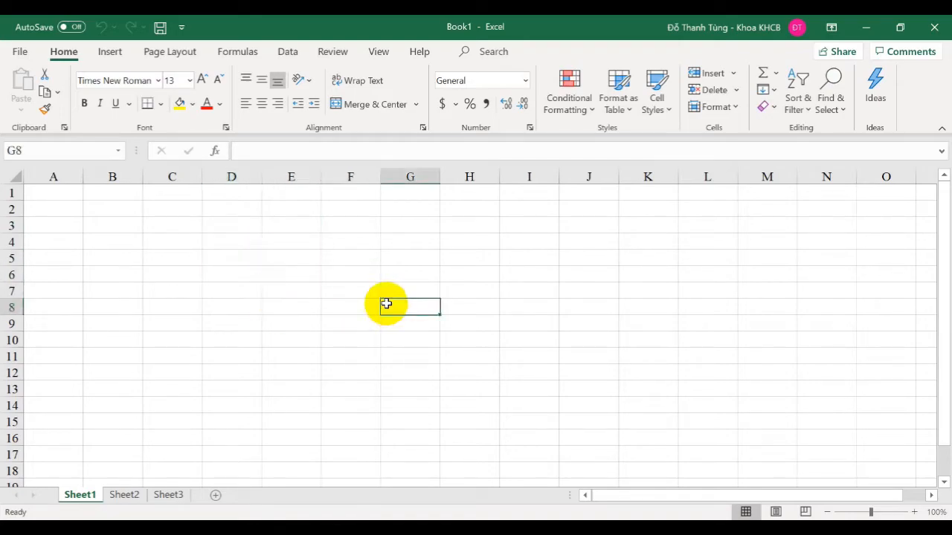
click(361, 270)
click(336, 255)
Select cell E5, then highlight the whole of column E together with the whole of row 5.
click(286, 257)
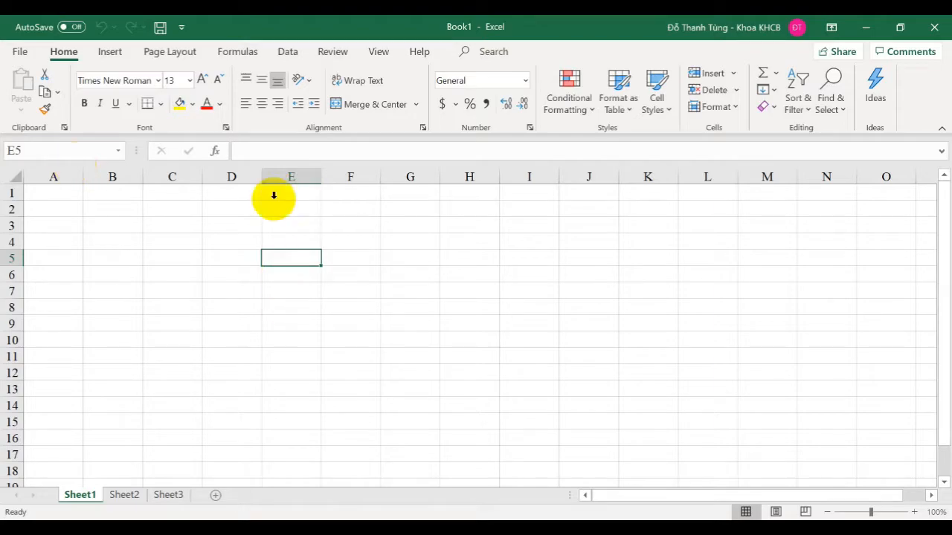
click(289, 172)
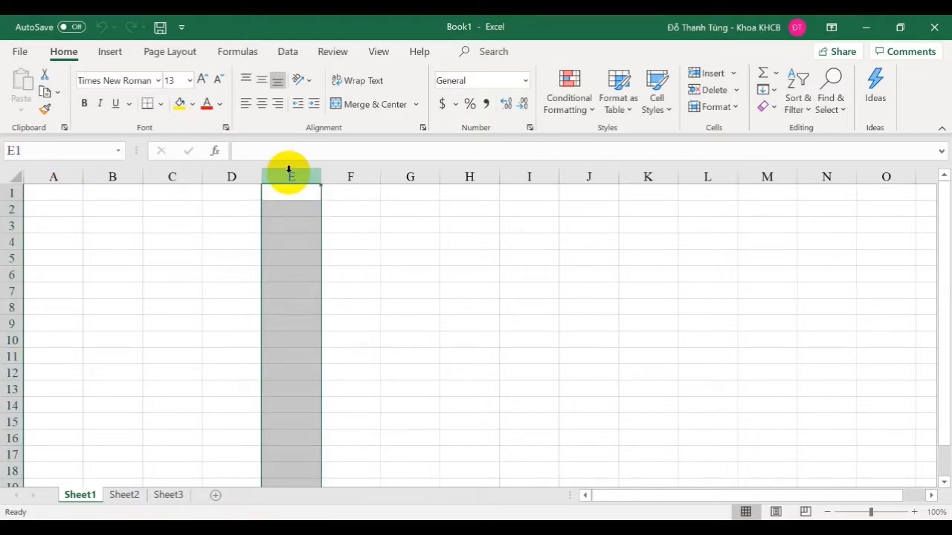
ctrl+click(16, 258)
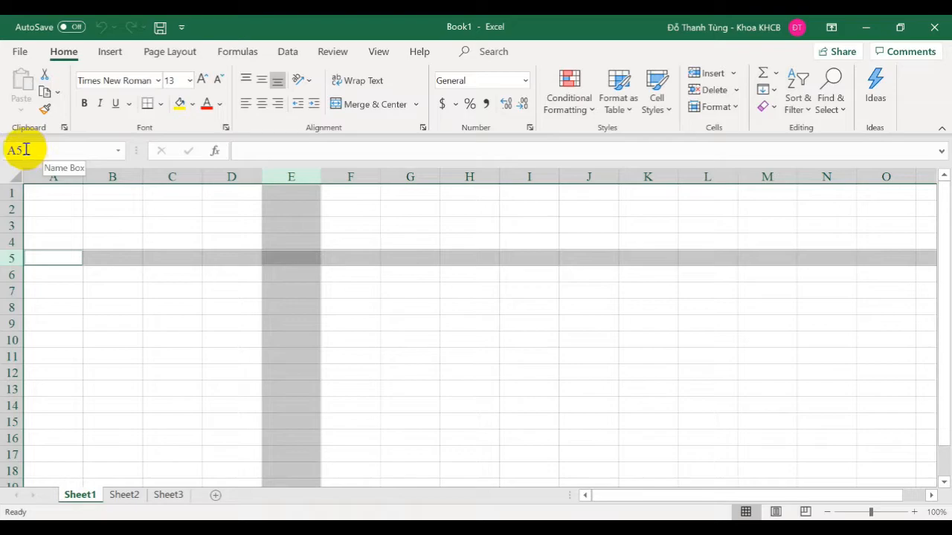
Go from cell B5 to the last row of the sheet and on to its last column.
click(223, 239)
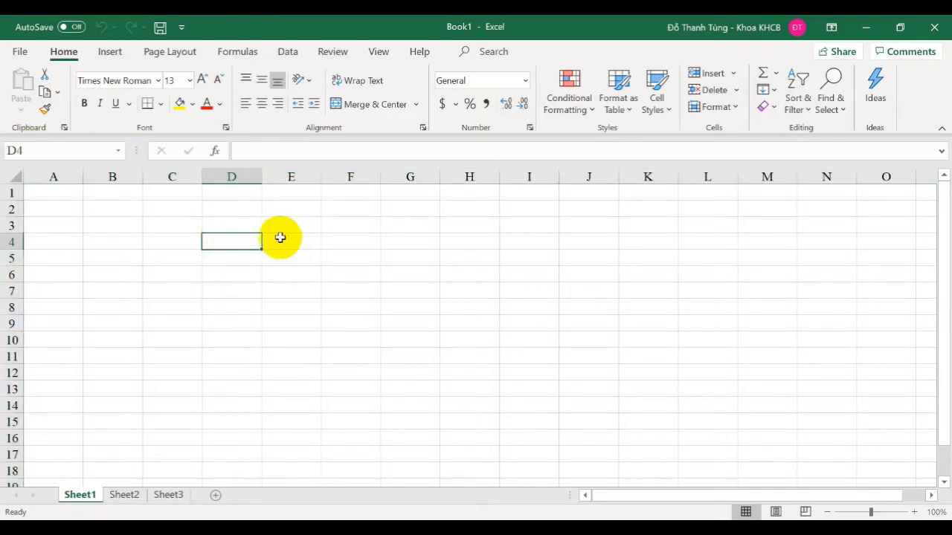
click(112, 224)
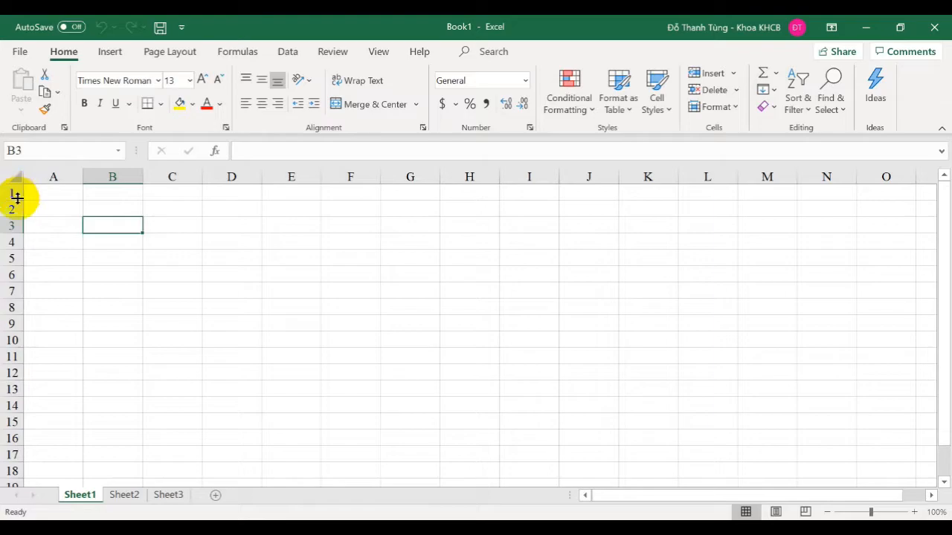
click(123, 262)
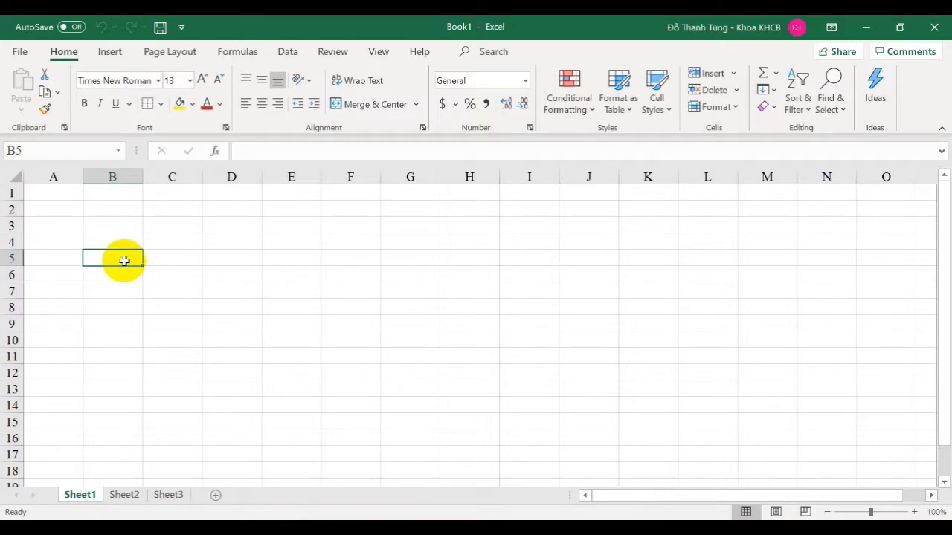
key(ctrl+Down)
scroll(99, 314, down, 2)
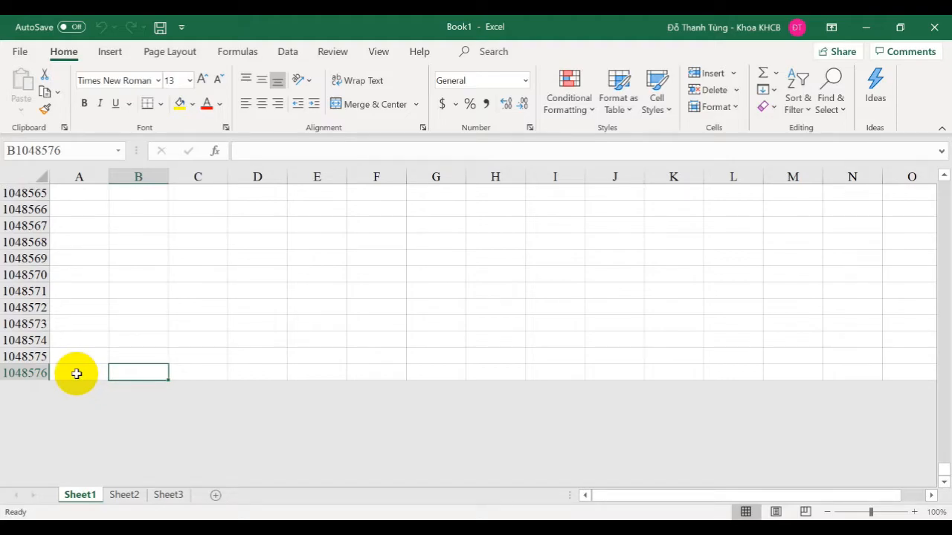
key(ctrl+Right)
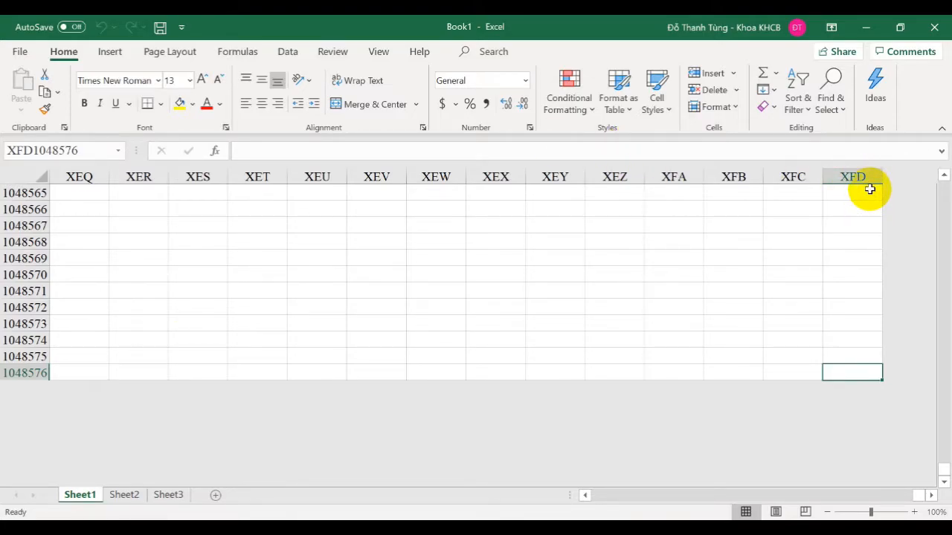
Enable the R1C1 reference style in the formula options.
click(20, 53)
click(46, 505)
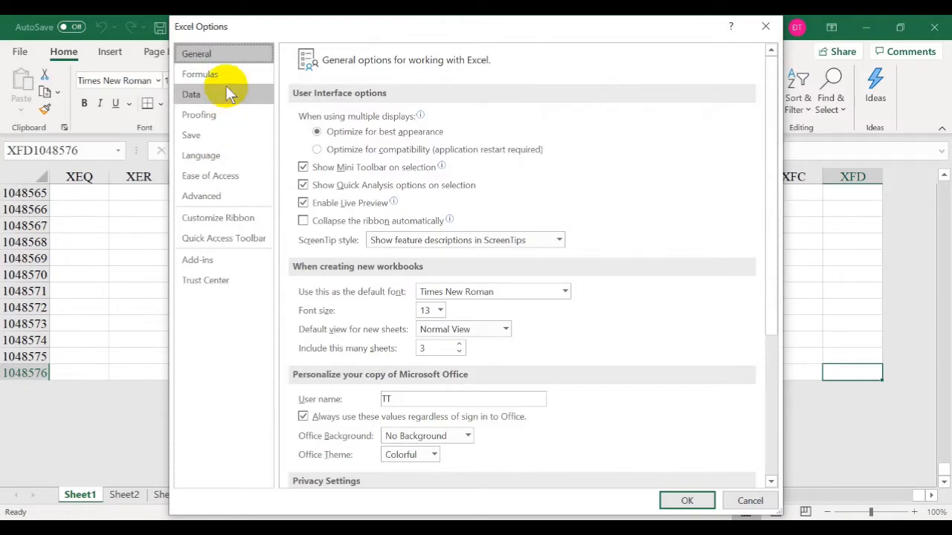
click(229, 74)
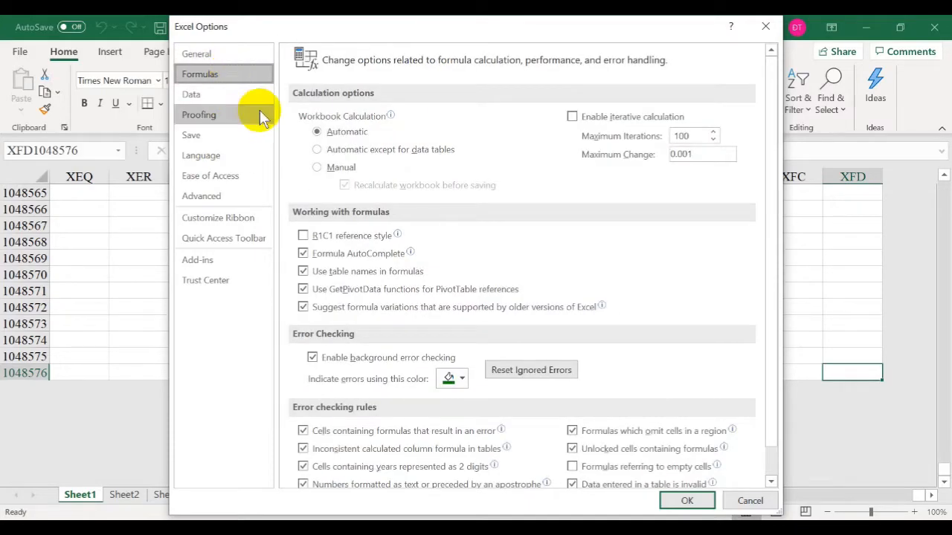
click(305, 236)
click(695, 501)
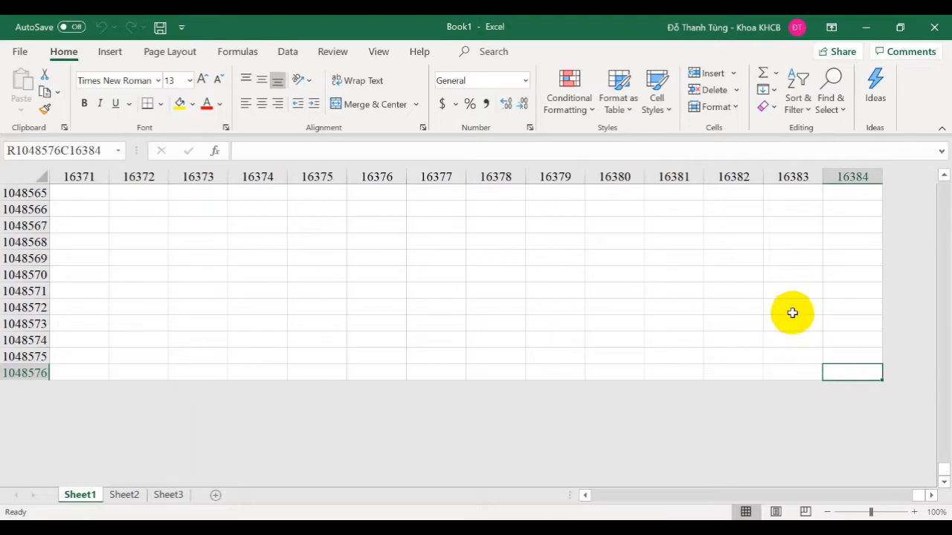
Examine how cell addresses are written with numbered columns, then return to the first cell of the sheet.
click(790, 338)
click(718, 290)
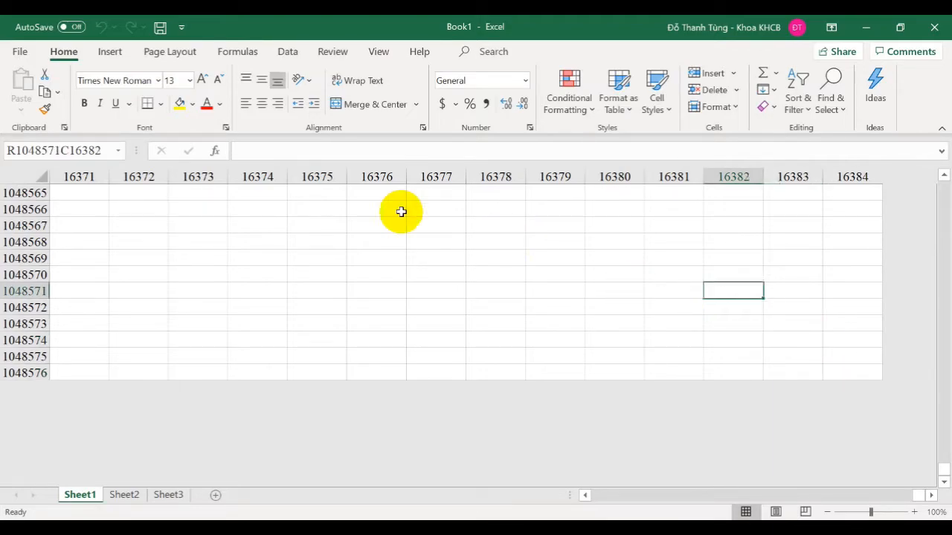
scroll(809, 330, up, 2)
scroll(722, 345, down, 2)
scroll(720, 344, up, 1)
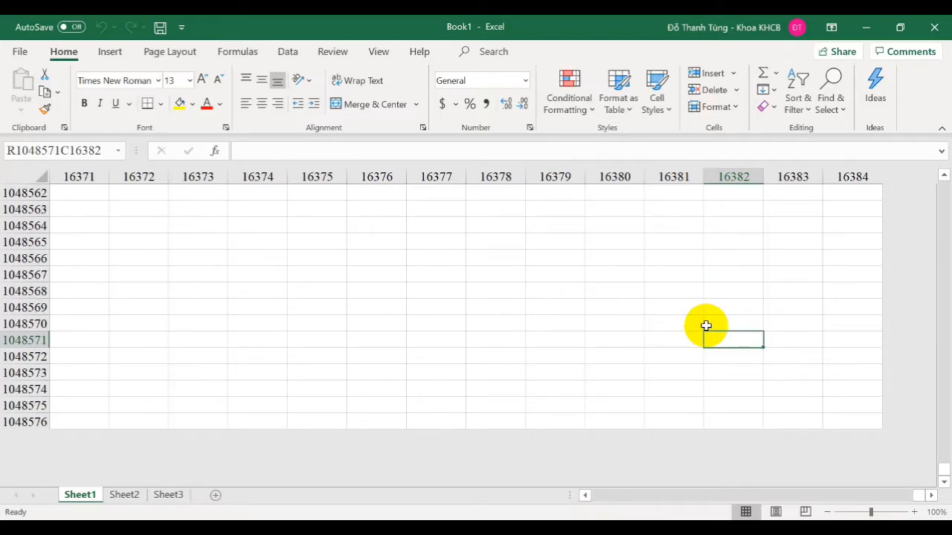
key(ctrl+Home)
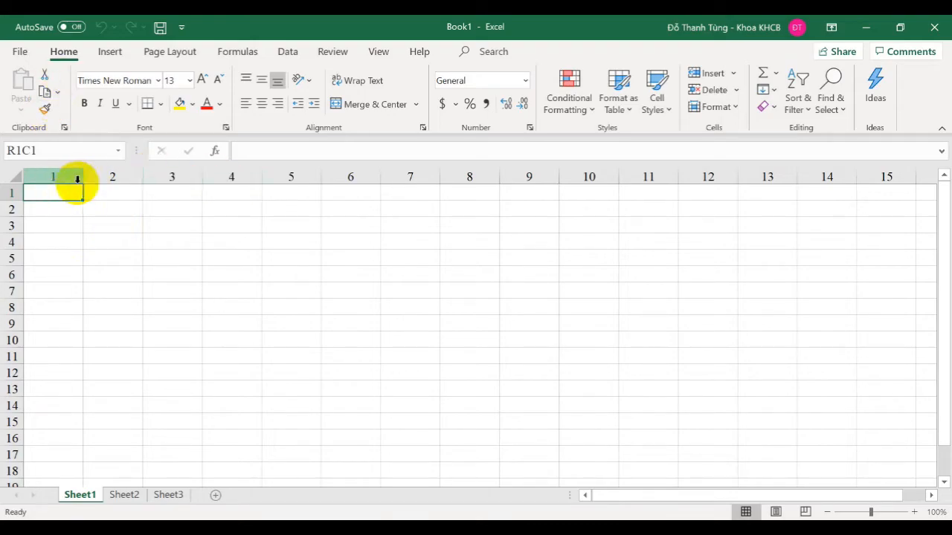
Disable the R1C1 reference style in the formula options so that columns use letters.
click(18, 50)
click(44, 503)
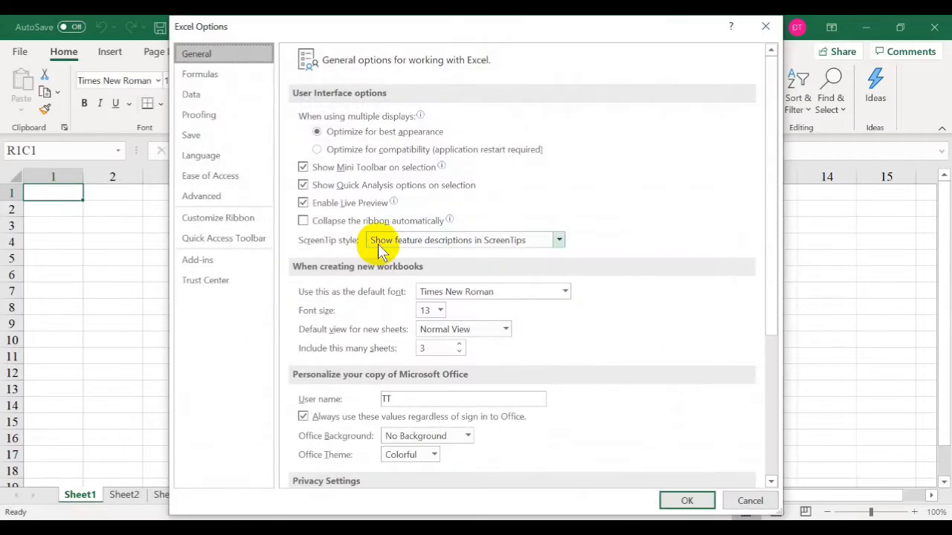
click(216, 84)
click(305, 236)
click(690, 500)
click(330, 296)
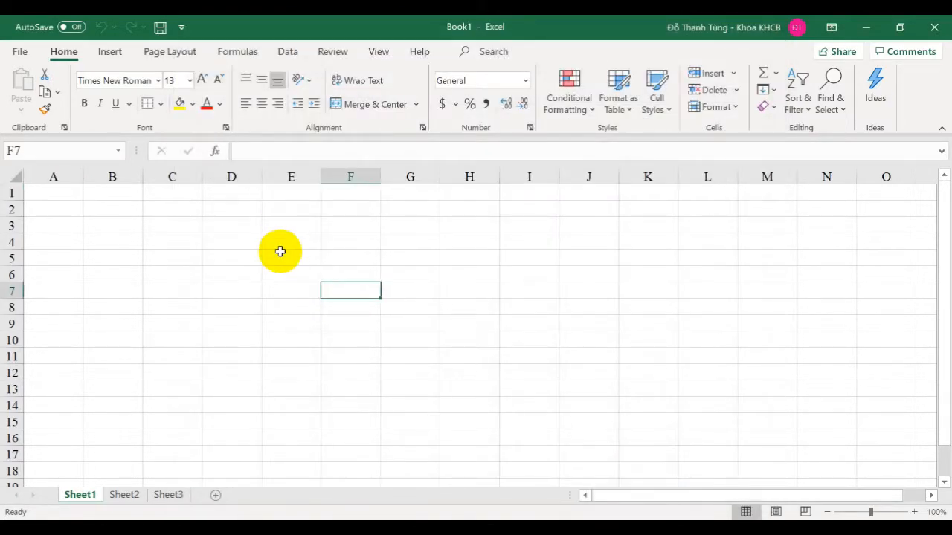
Select the contiguous cell range C3:E9.
click(203, 236)
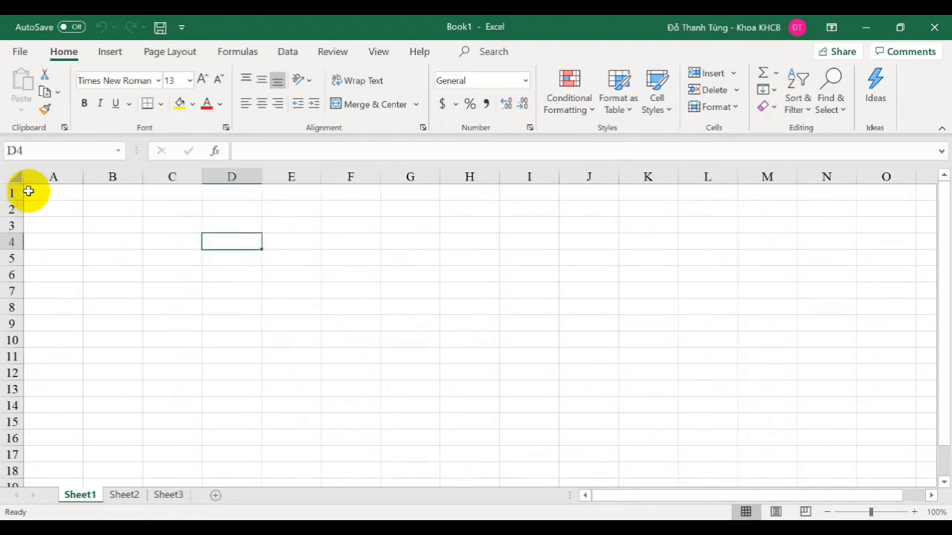
click(248, 270)
drag(174, 225, 291, 340)
click(170, 224)
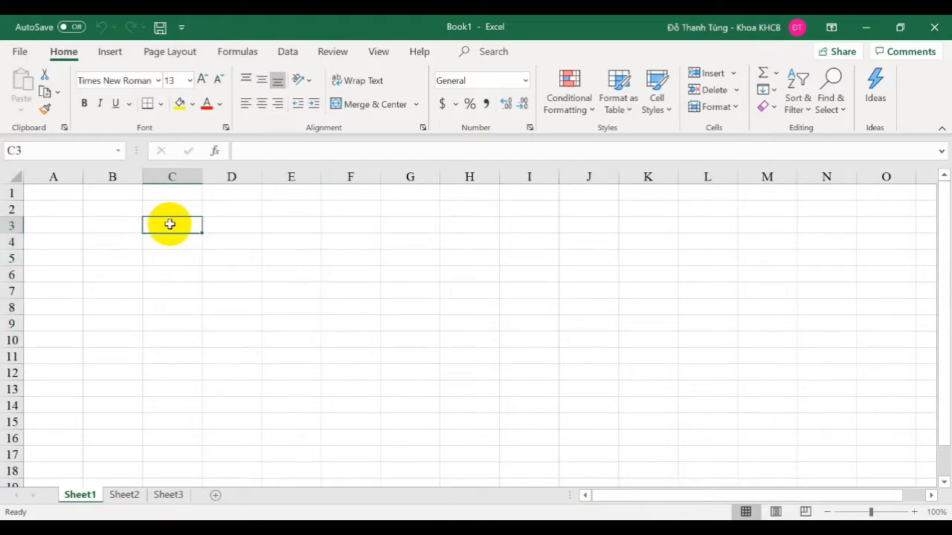
drag(170, 224, 299, 321)
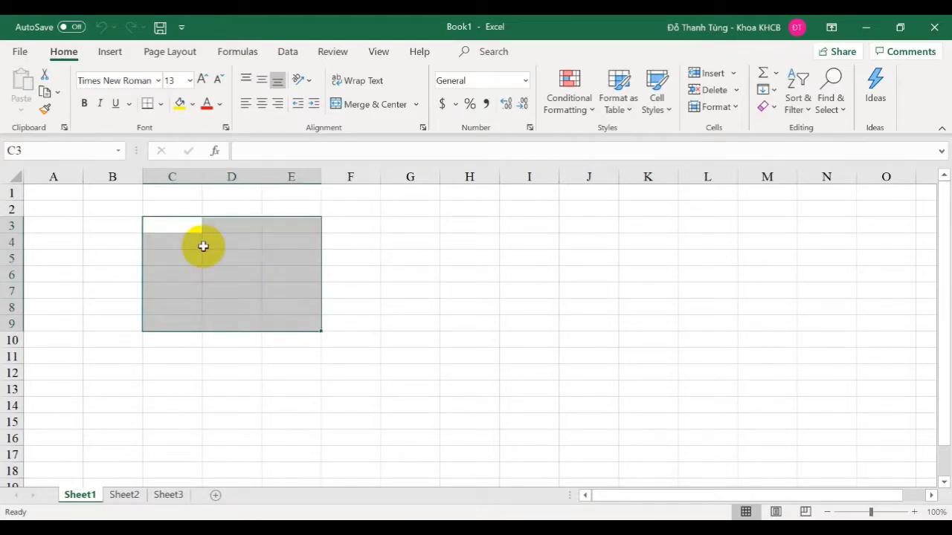
Select scattered cells together, C7, E5, D8, G11, I5, F8, E12:E13, J12, L8, H4 and G3, then clear the selection.
click(180, 226)
click(158, 290)
ctrl+click(276, 259)
ctrl+click(223, 307)
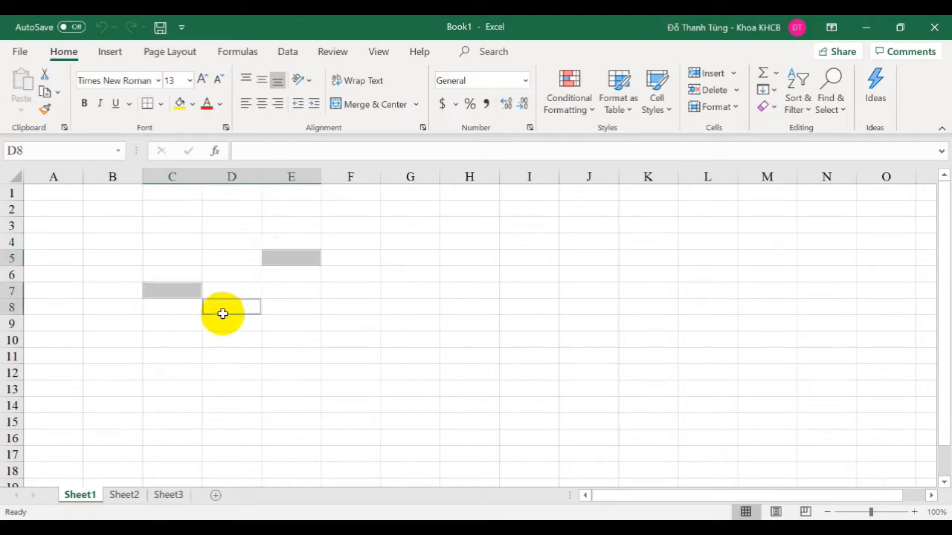
ctrl+click(428, 355)
ctrl+click(534, 258)
ctrl+click(350, 307)
drag(291, 372, 290, 388)
ctrl+click(587, 371)
ctrl+click(710, 306)
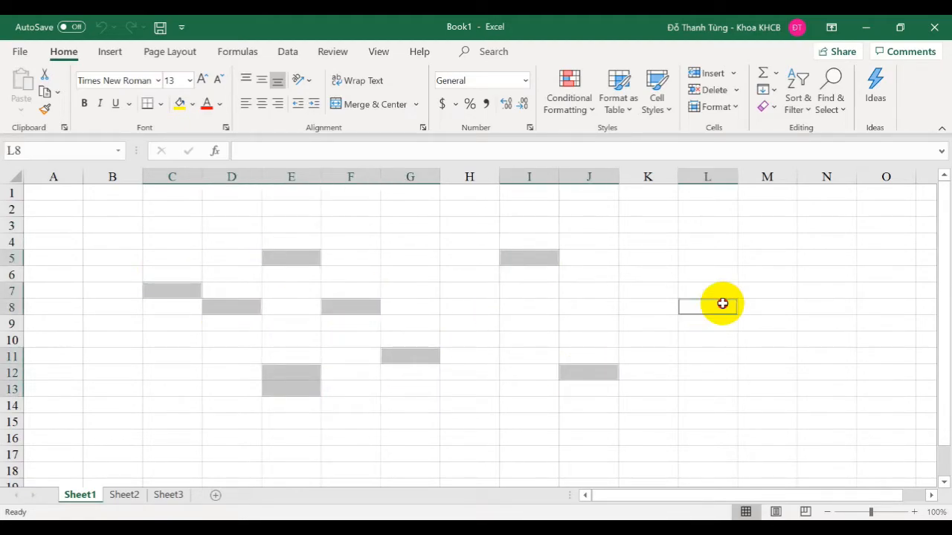
ctrl+click(478, 242)
ctrl+click(403, 227)
click(443, 277)
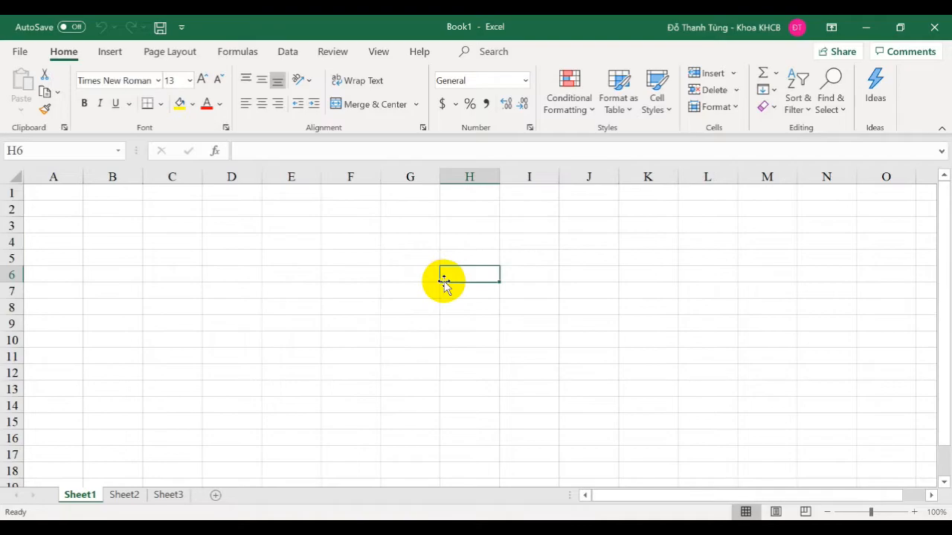
Apply all borders to the cell range C3:F8.
drag(165, 228, 343, 306)
drag(164, 223, 342, 302)
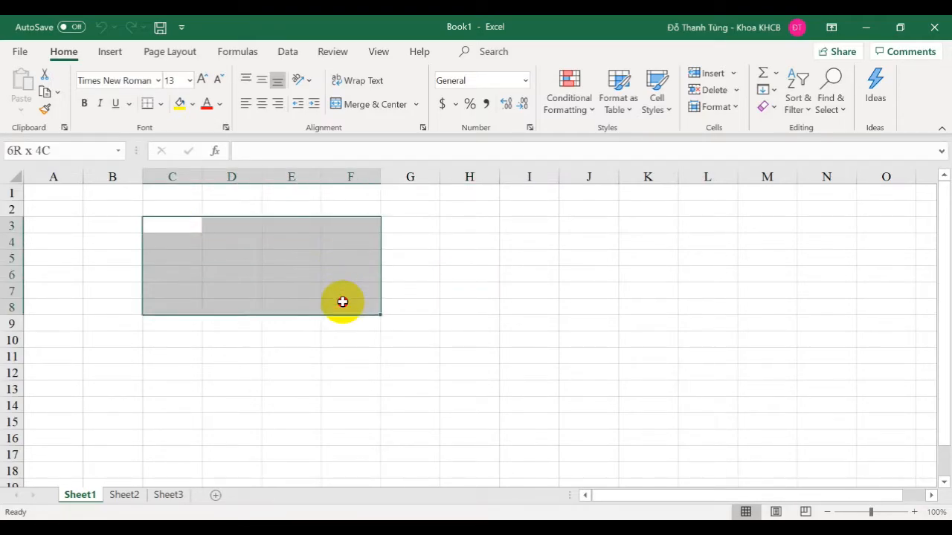
click(161, 103)
click(208, 259)
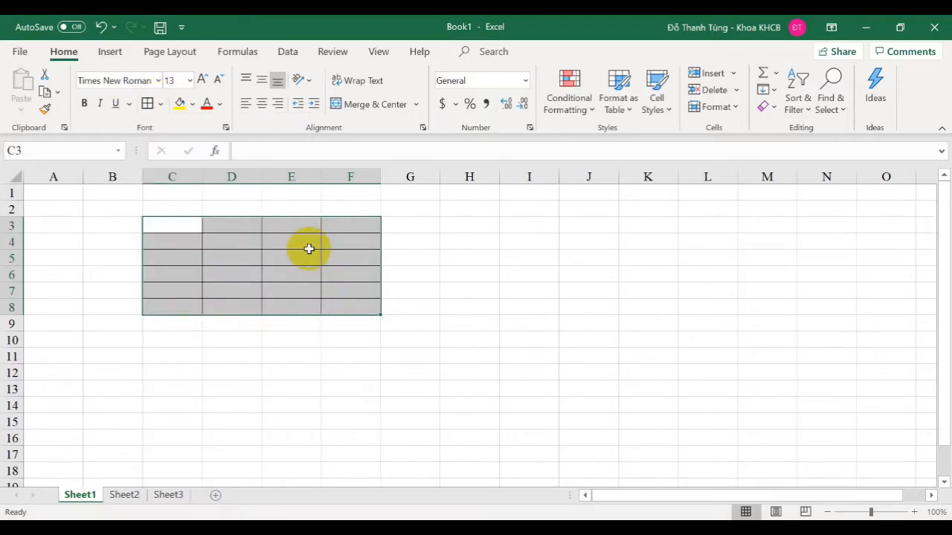
Enter 1 in cell C3, 2 in D4 and 5 in E7 of the bordered table.
click(191, 230)
text(1)
click(227, 242)
text(2)
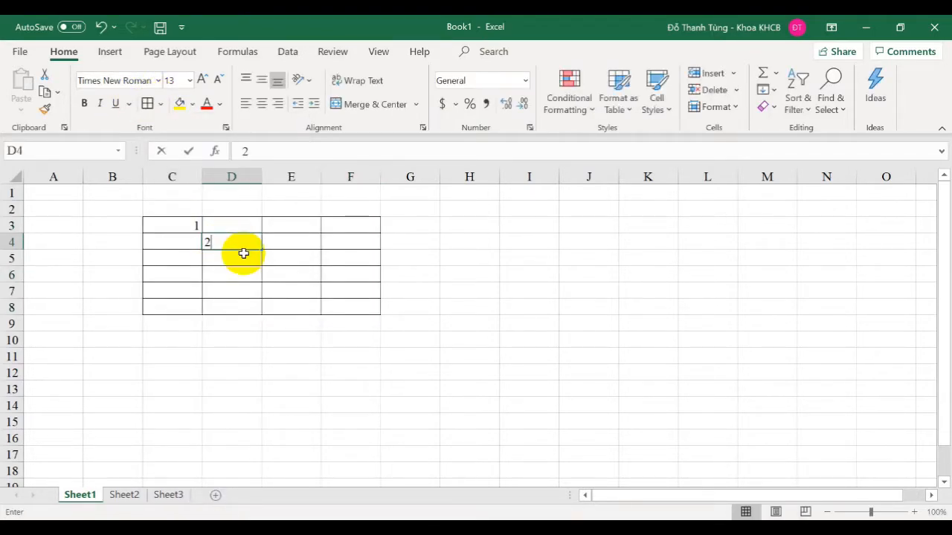
click(243, 253)
click(296, 285)
text(5)
click(240, 281)
Enter 3 in cell E6 and 2 in both F6 and F4.
click(311, 276)
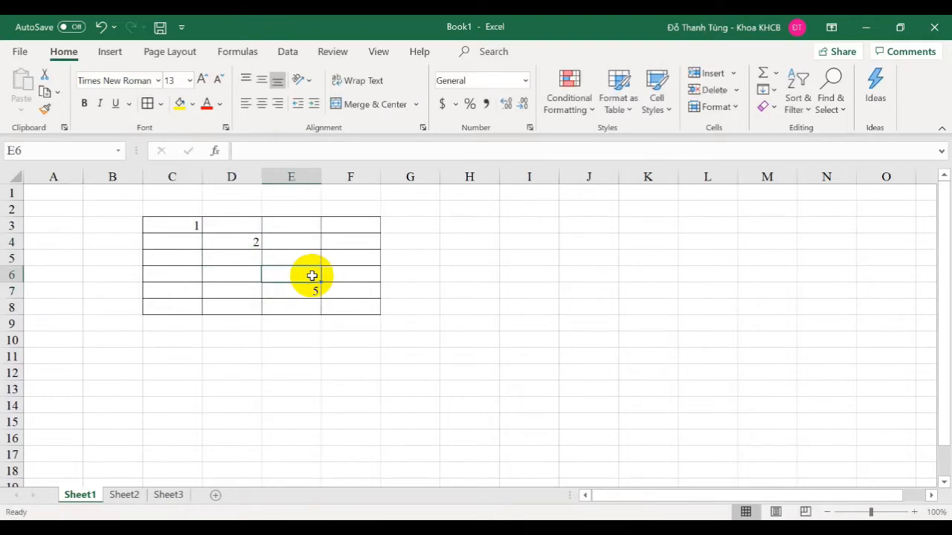
text(3)
click(367, 269)
text(2)
click(361, 239)
text(2)
click(486, 288)
Select the bordered range C3:F8 and define its name as dulieu.
drag(193, 227, 346, 310)
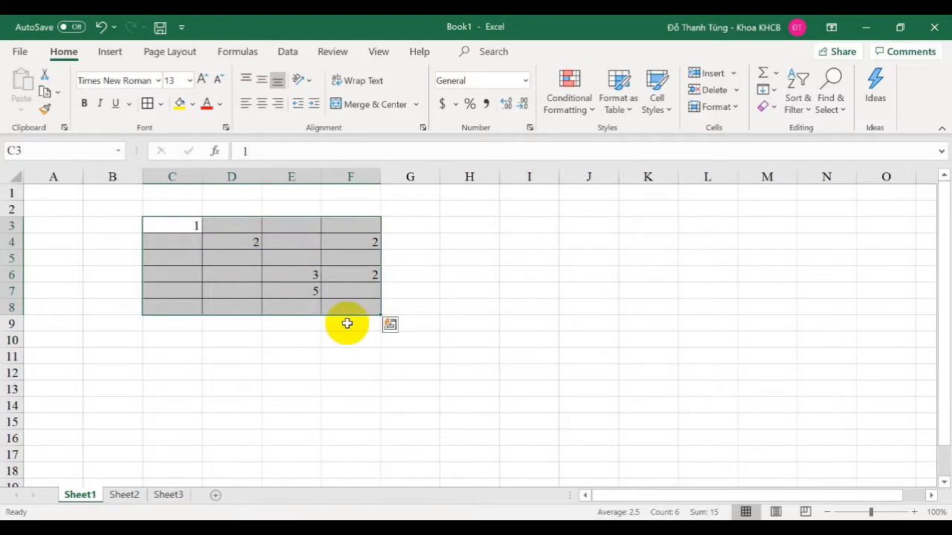
click(344, 351)
drag(180, 226, 348, 309)
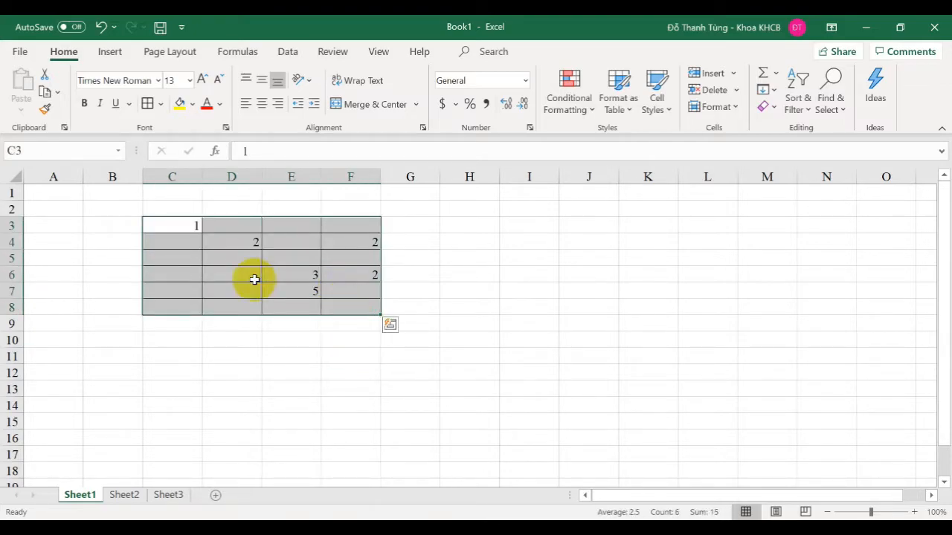
click(44, 151)
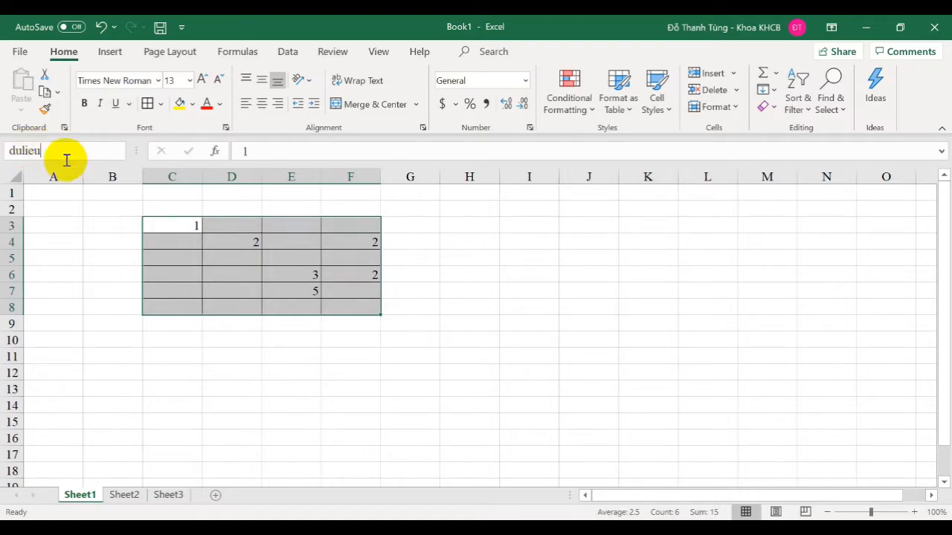
Enter a SUM formula in cell C10 that adds up the range C3:F8.
click(196, 341)
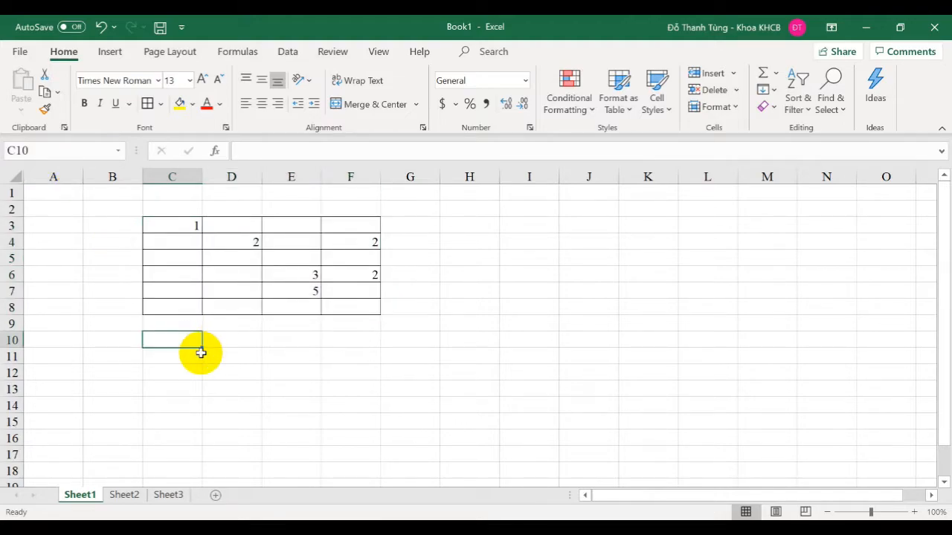
text(=sum)
key(Tab)
drag(171, 226, 344, 313)
text())
key(Return)
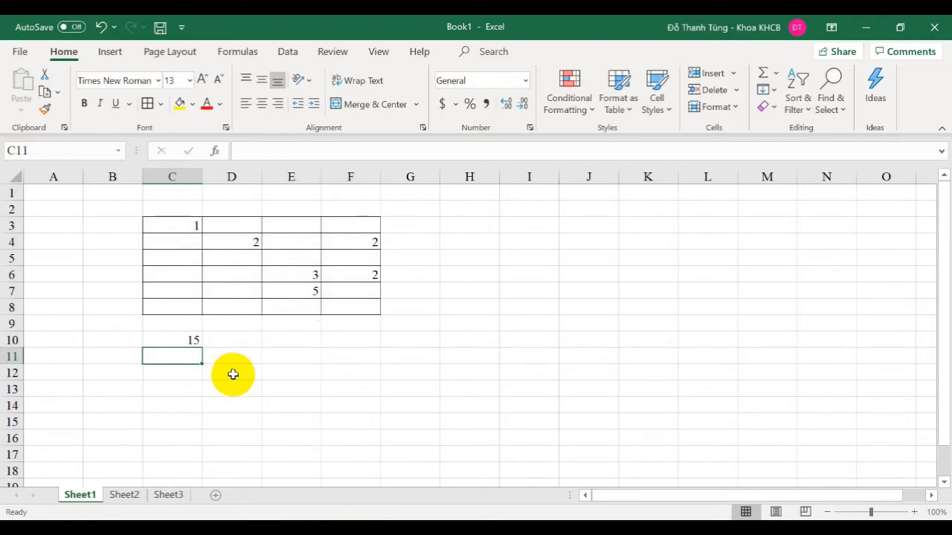
Enter a SUM formula in cell C11 that adds up the named range dulieu.
text(=sum)
key(Tab)
text(dulieu)
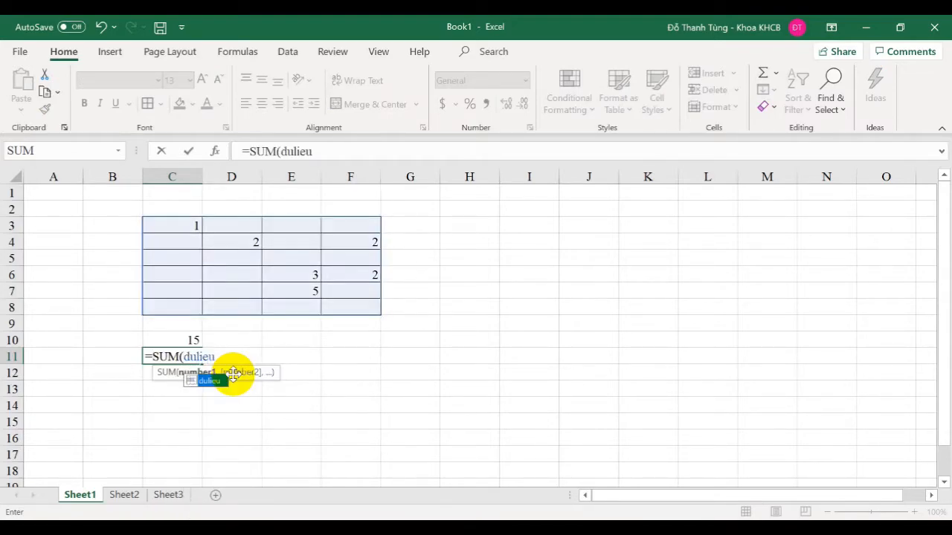
text())
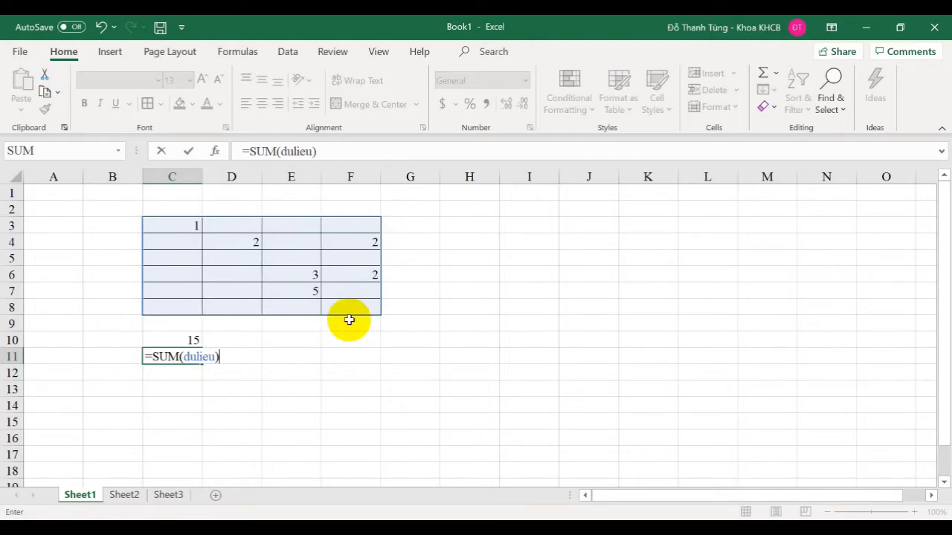
key(Return)
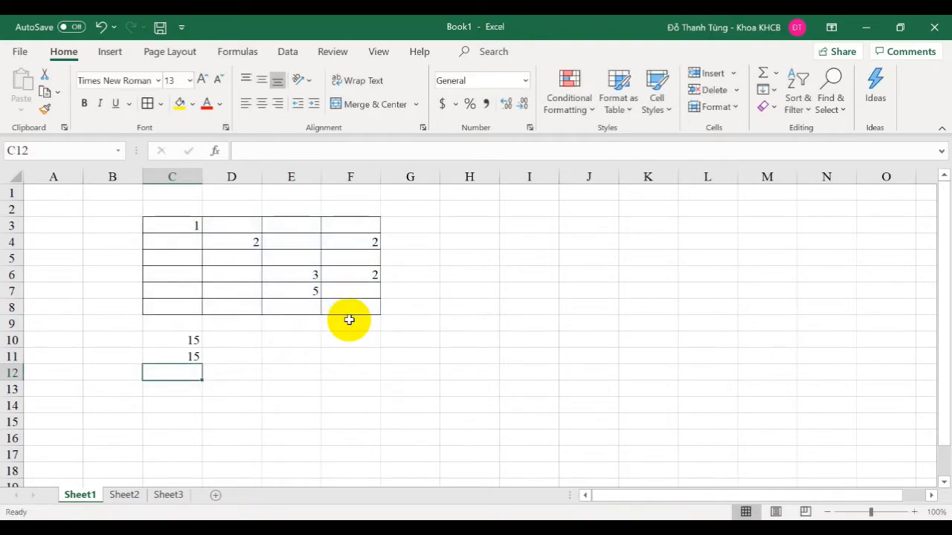
Reopen the SUM formula in cell C11 and re-enter dulieu as its argument.
double_click(187, 359)
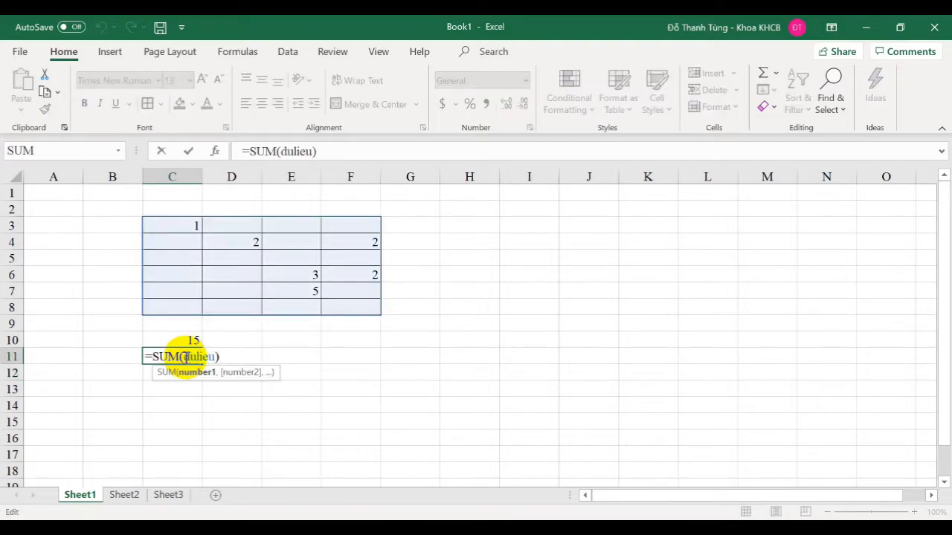
drag(184, 358, 217, 358)
key(BackSpace)
text(dulieu)
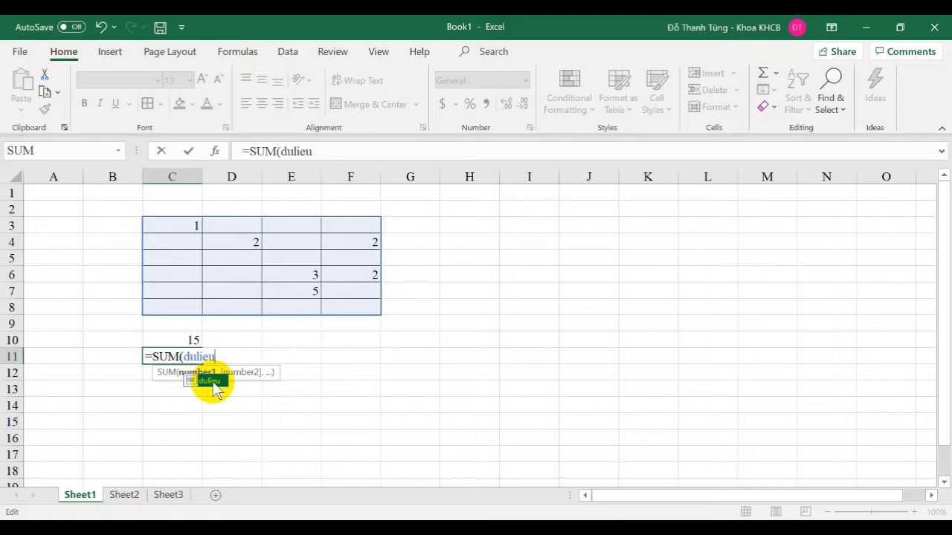
text())
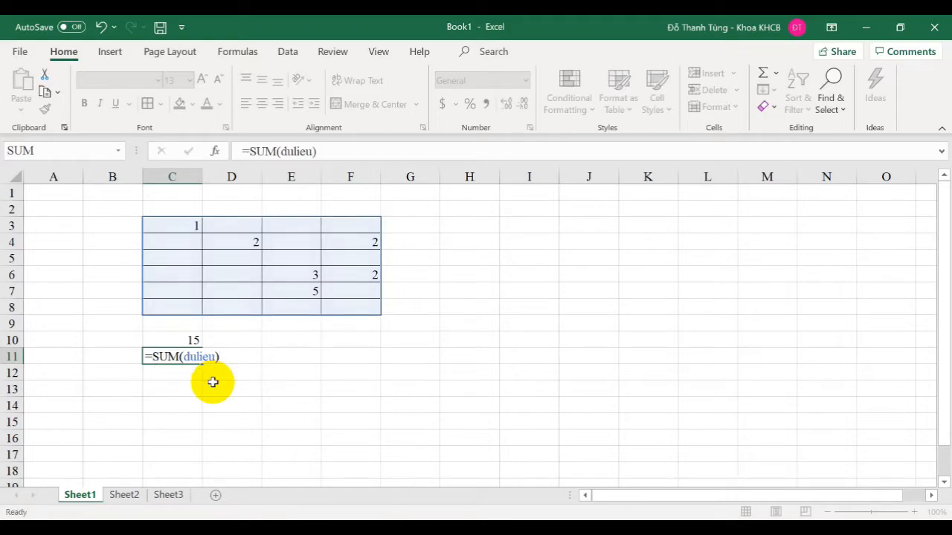
key(Return)
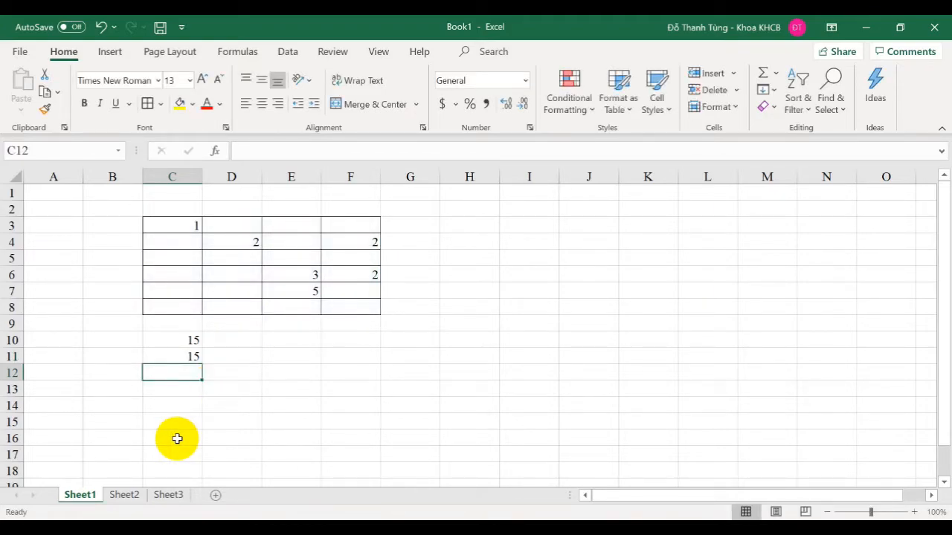
Set the tab colour of Sheet1 to red.
click(122, 496)
click(93, 497)
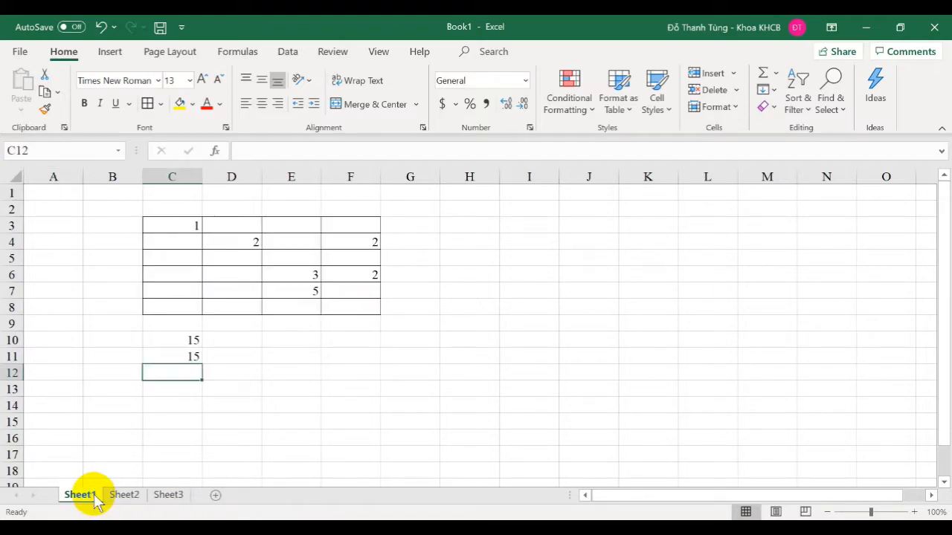
right_click(93, 498)
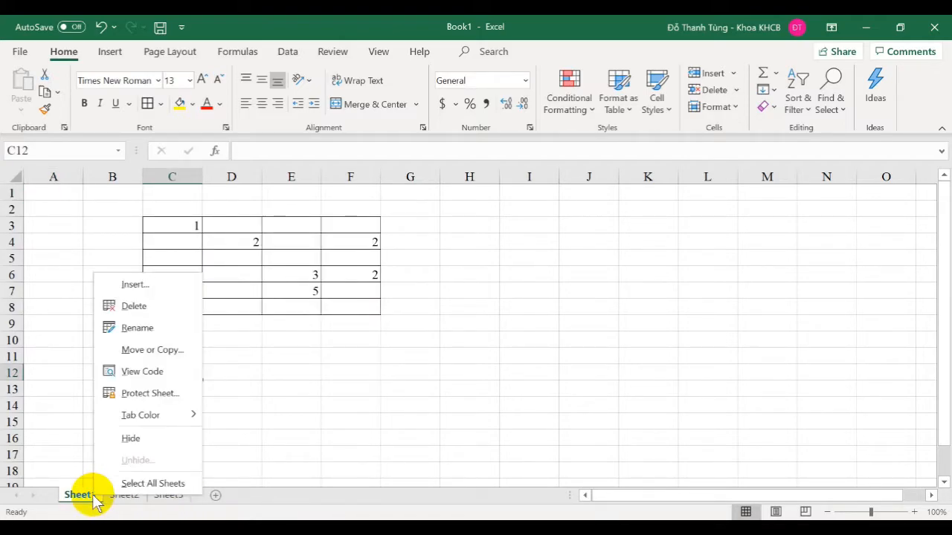
click(81, 498)
right_click(74, 497)
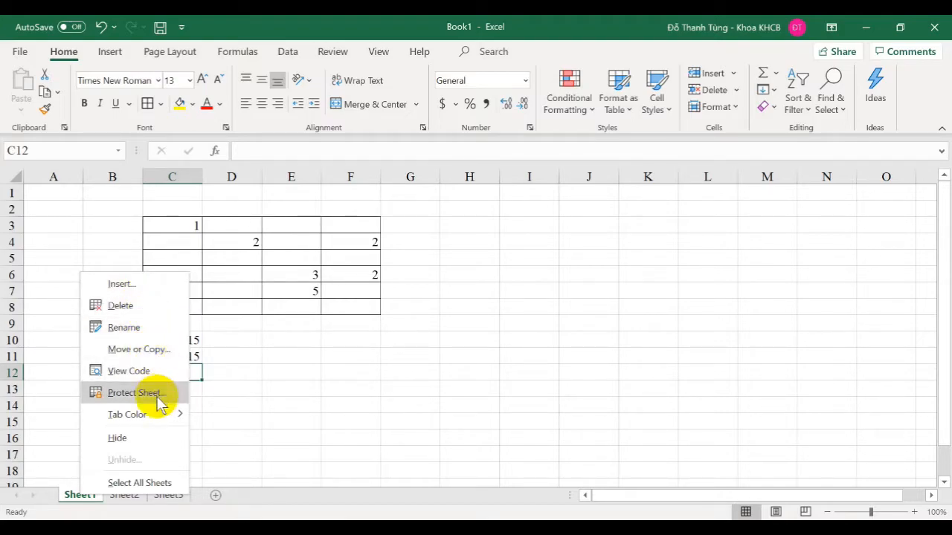
mouse_move(162, 417)
click(209, 459)
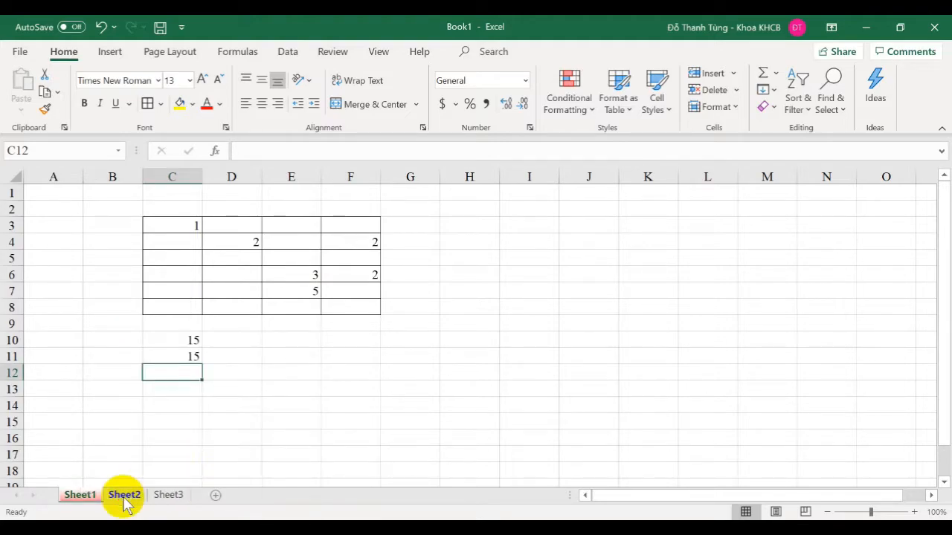
Set the tab colour of Sheet2 to green.
click(124, 495)
right_click(123, 495)
mouse_move(185, 418)
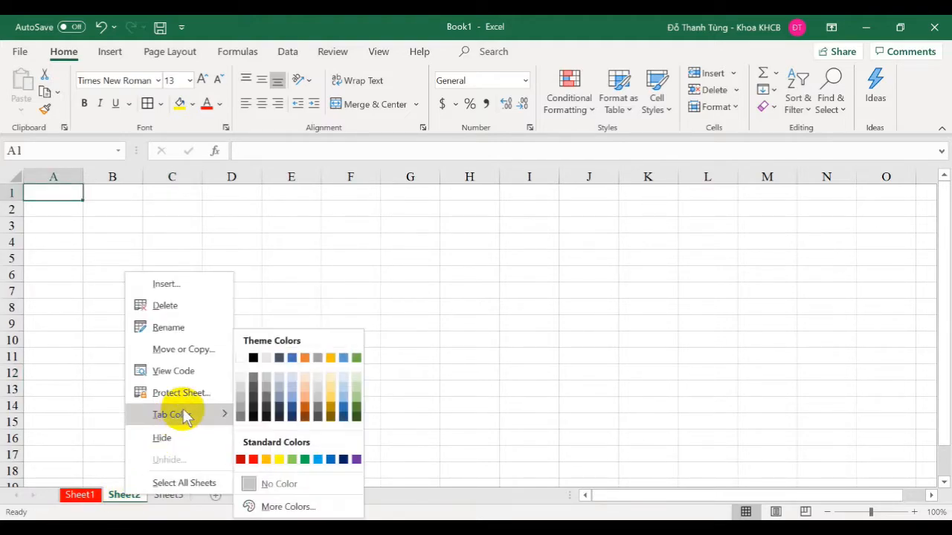
click(304, 460)
Hide Sheet3 in the workbook.
click(170, 496)
right_click(172, 498)
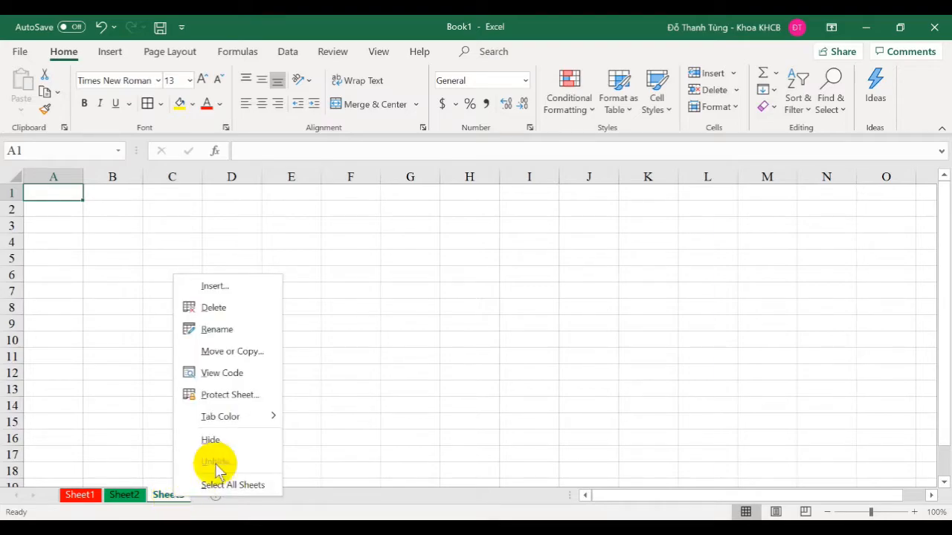
click(235, 445)
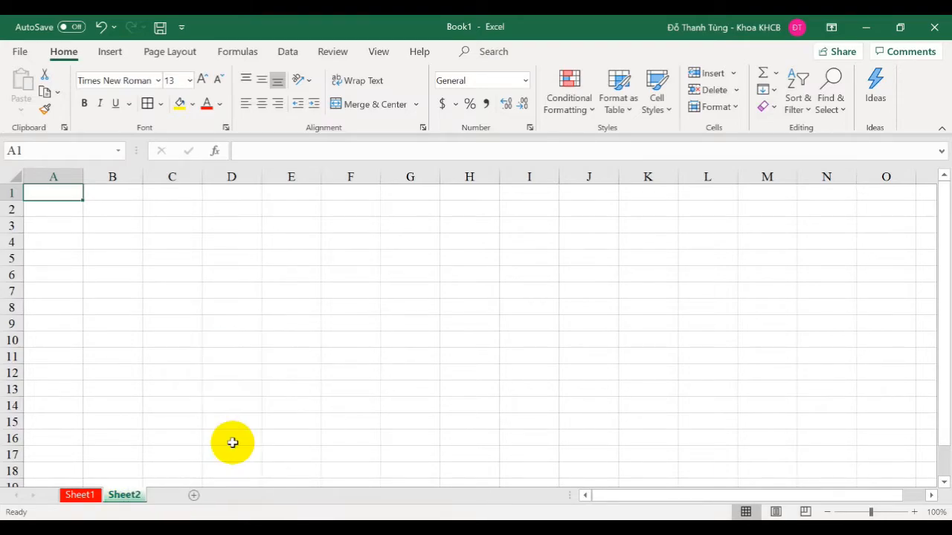
Add a new worksheet after Sheet2 and hide it.
click(171, 497)
right_click(170, 495)
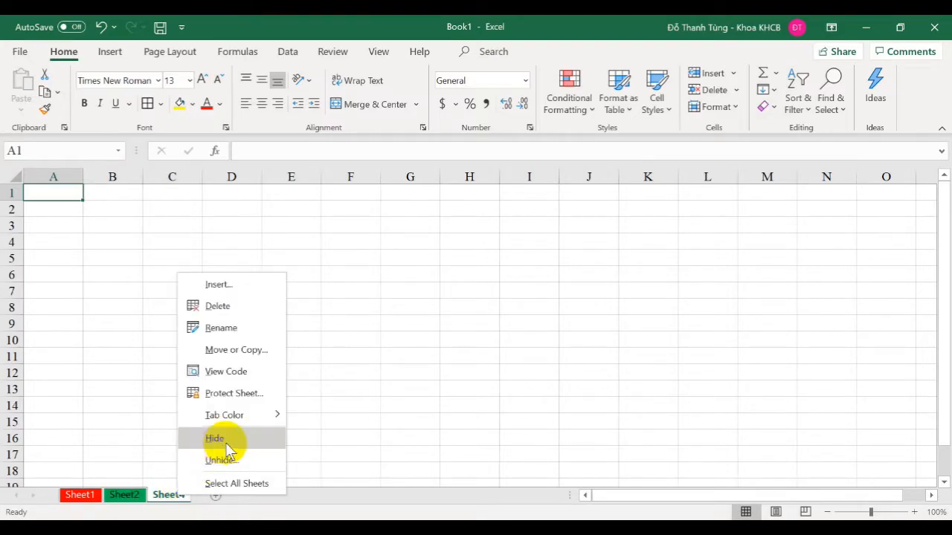
click(226, 442)
Unhide Sheet3 and leave the other hidden sheet as it is.
right_click(132, 497)
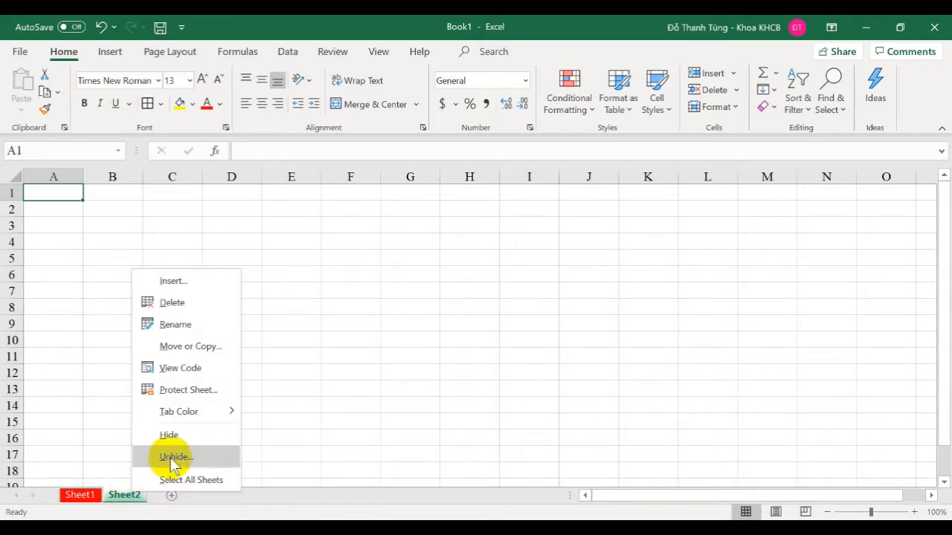
click(170, 456)
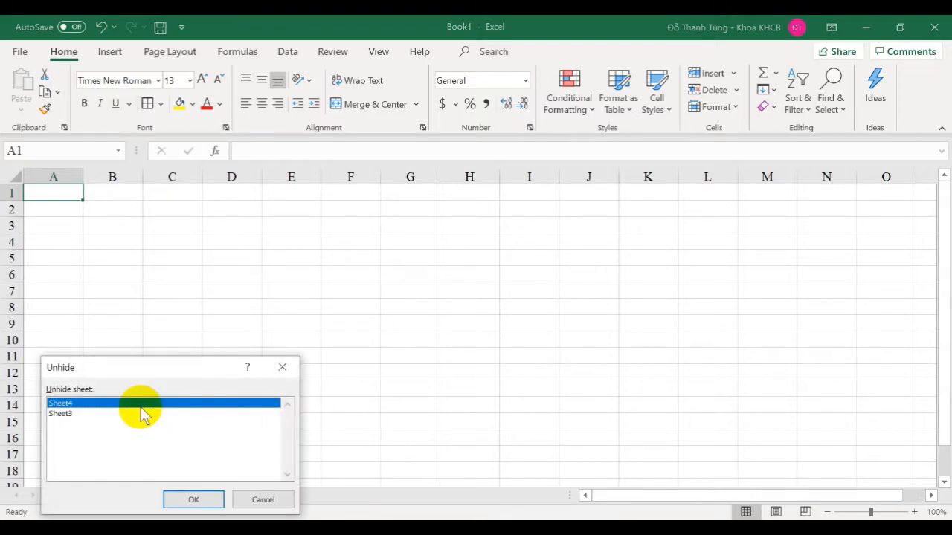
click(87, 414)
click(202, 504)
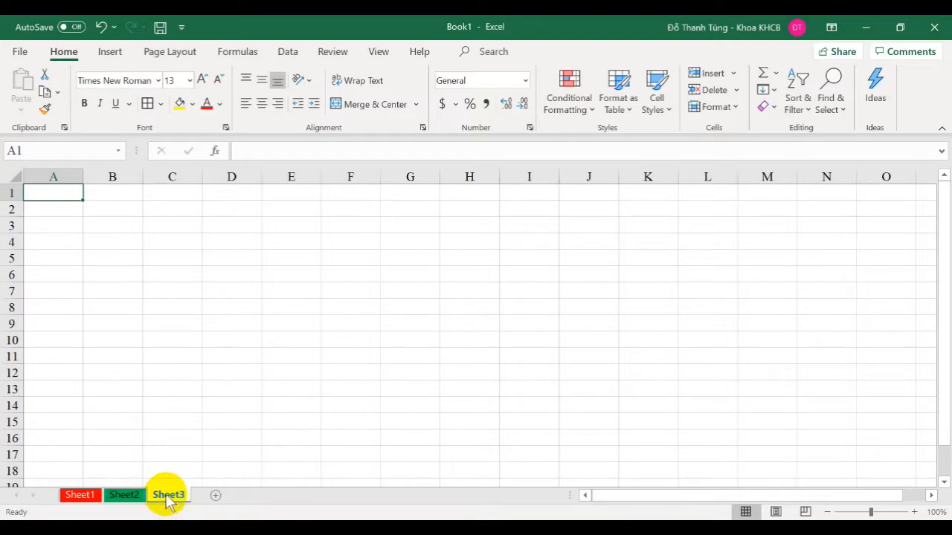
click(731, 73)
click(732, 77)
click(734, 89)
click(736, 91)
click(736, 107)
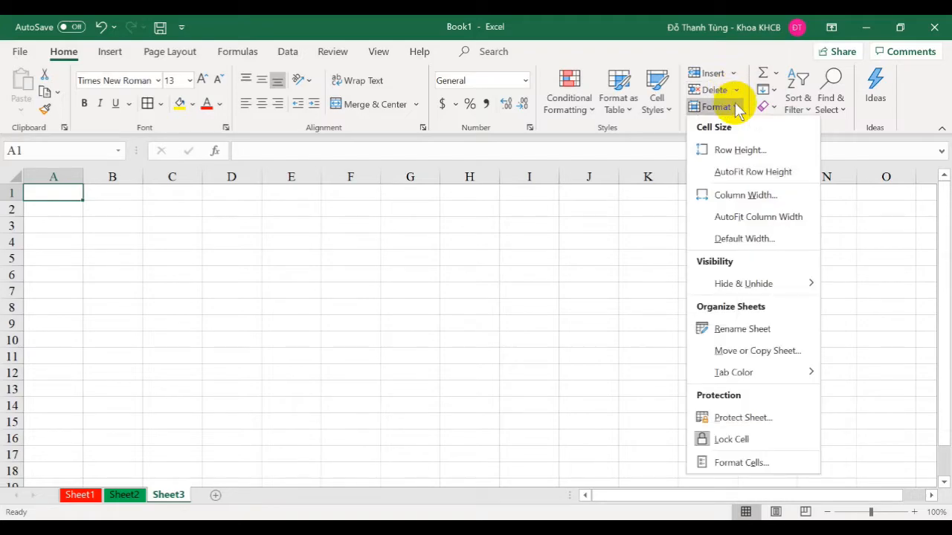
click(736, 107)
Enter the heading "họ và tên sinh viên" in cell C3 of Sheet3.
click(179, 340)
click(183, 227)
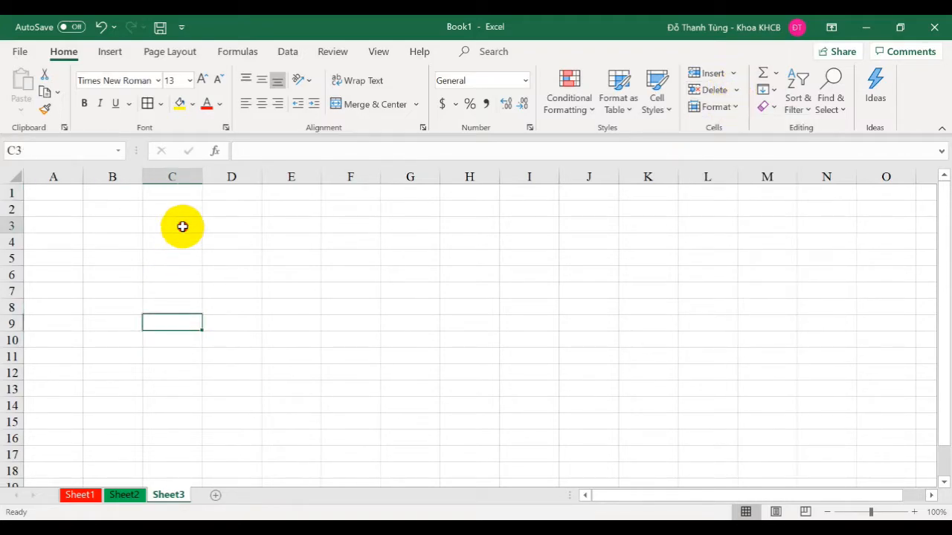
text(ho)
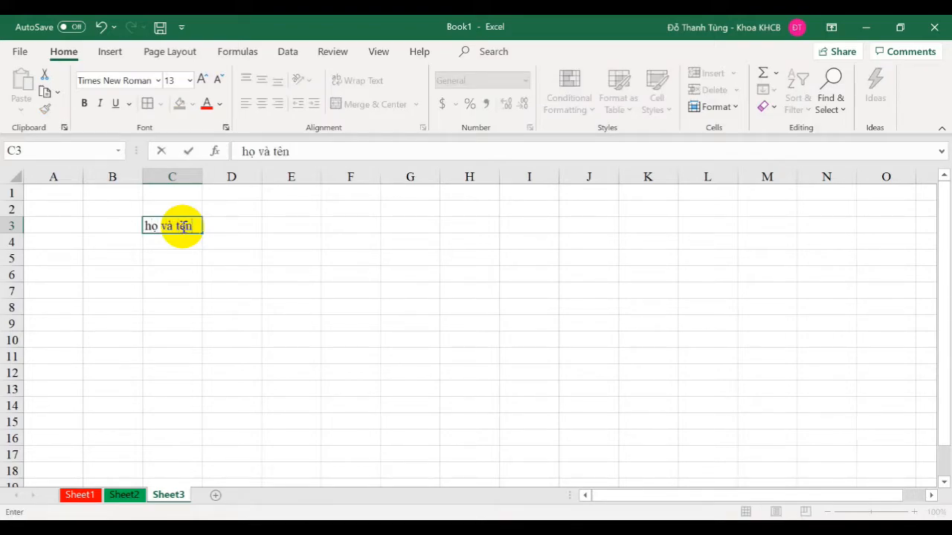
click(253, 288)
Widen column C until its heading text fits and make column D wider as well.
drag(202, 177, 250, 176)
drag(308, 179, 335, 177)
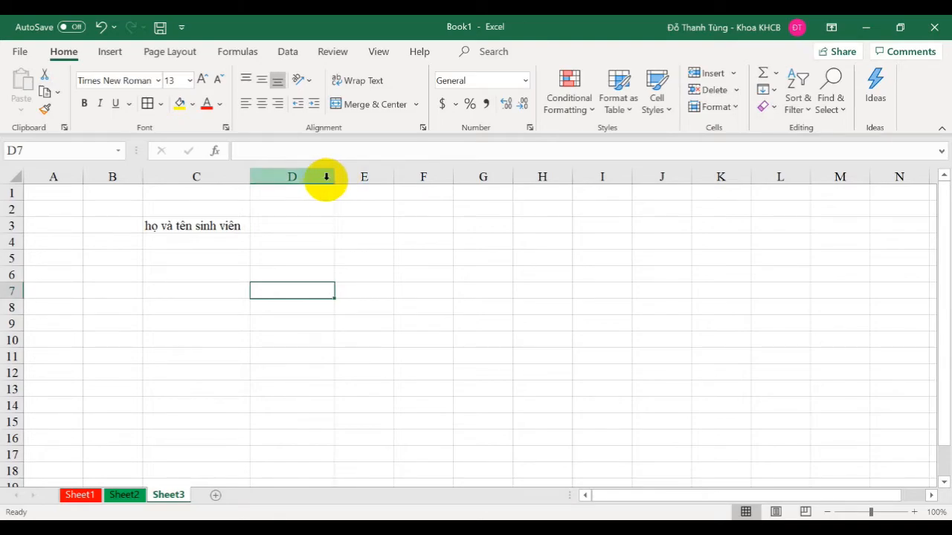
mouse_move(333, 176)
mouse_down()
mouse_move(310, 176)
mouse_move(347, 176)
mouse_up()
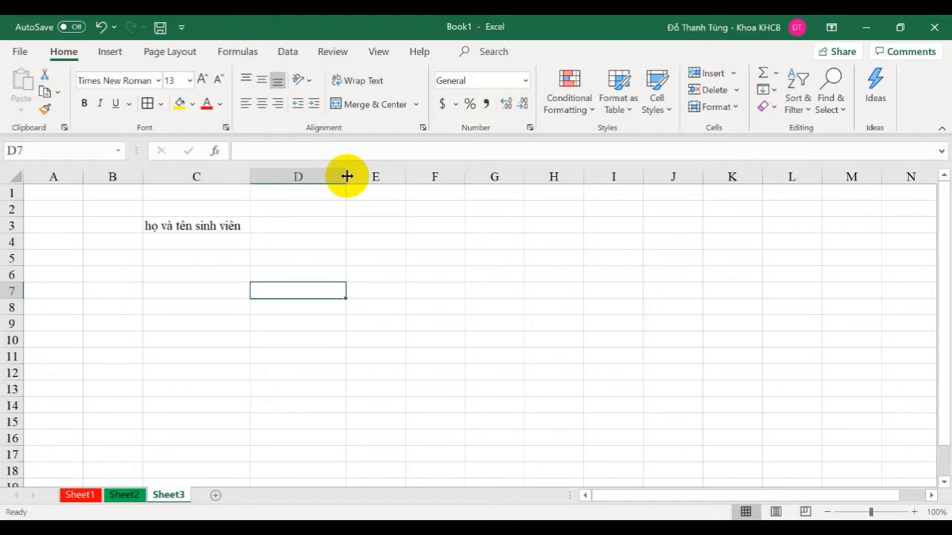
Slightly increase the height of row 3.
click(105, 274)
mouse_move(13, 232)
mouse_down()
mouse_move(19, 272)
mouse_move(16, 238)
mouse_up()
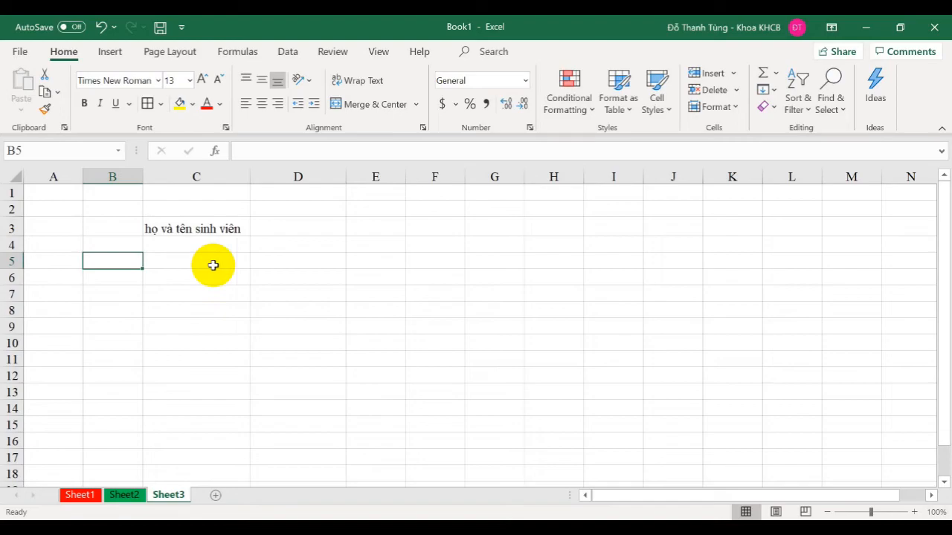
click(232, 260)
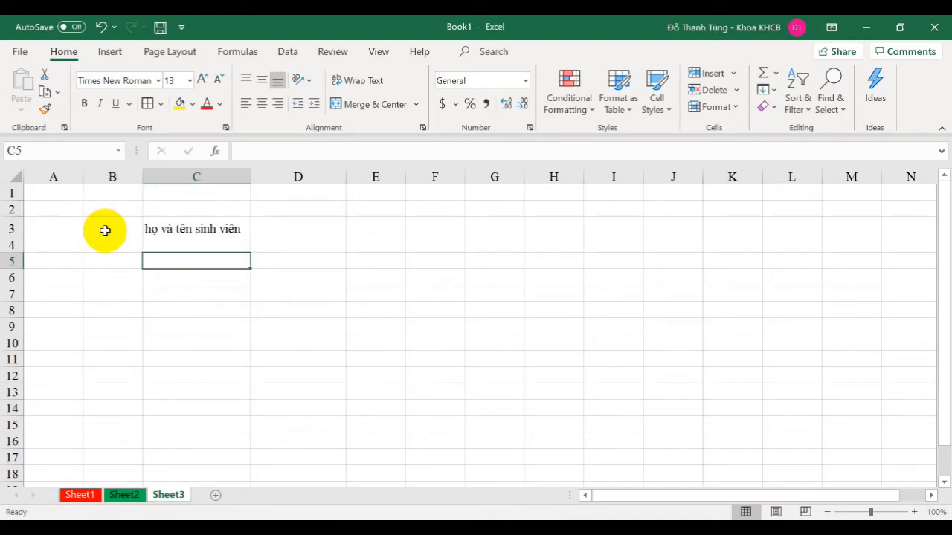
click(97, 274)
click(101, 246)
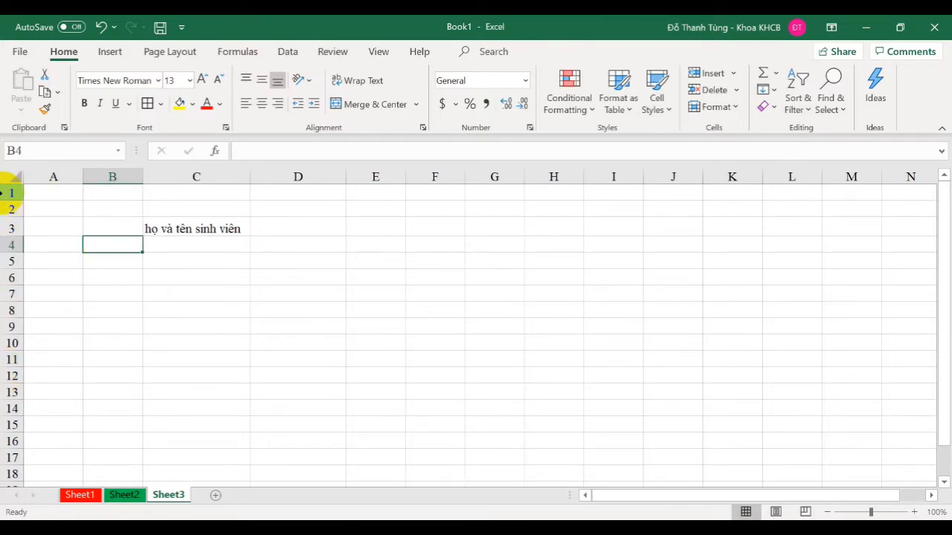
Select rows 1 to 11 and increase their height uniformly.
drag(9, 191, 6, 355)
drag(6, 303, 4, 315)
mouse_move(13, 272)
mouse_down()
mouse_move(13, 308)
mouse_move(13, 286)
mouse_up()
Select columns A to J, widen them all equally, and undo the last width change.
drag(47, 176, 654, 181)
mouse_move(408, 178)
mouse_down()
mouse_move(365, 176)
mouse_move(415, 177)
mouse_up()
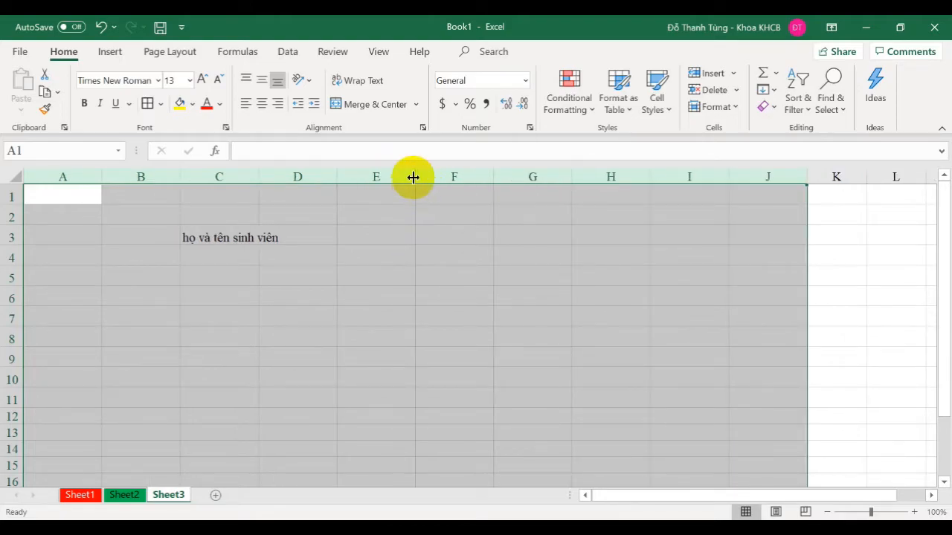
key(ctrl+z)
click(376, 263)
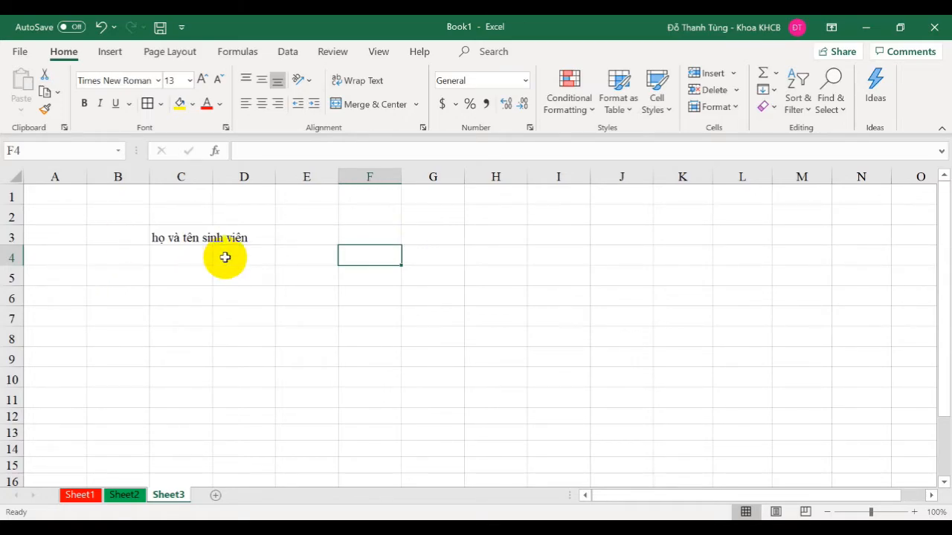
click(296, 255)
click(12, 238)
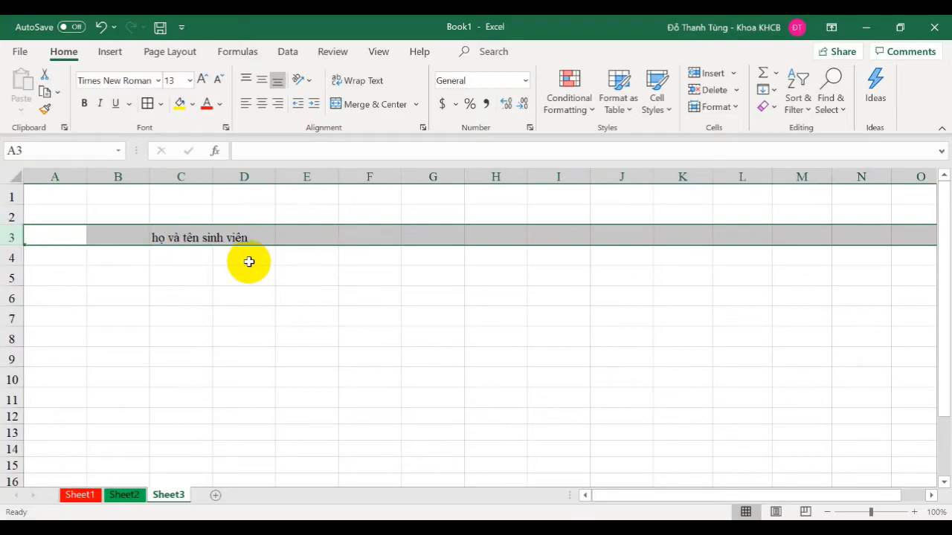
click(11, 258)
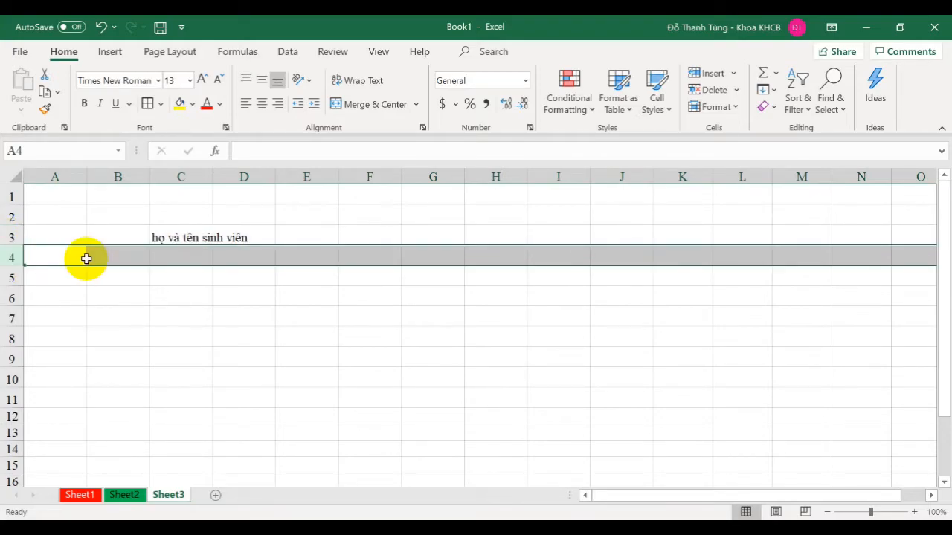
Enter the heading Stt in cell A3 and move the "họ và tên sinh viên" heading from C3 to B3.
click(74, 238)
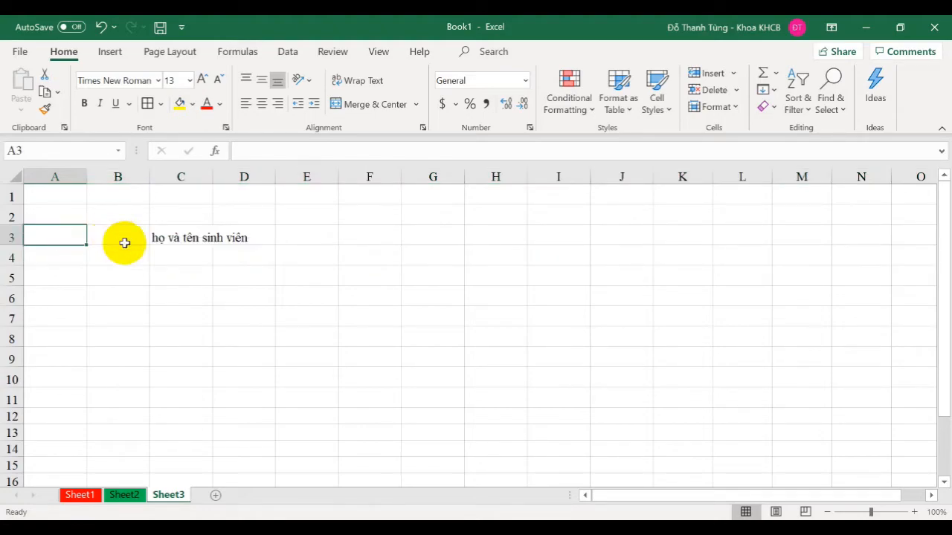
text(Stt)
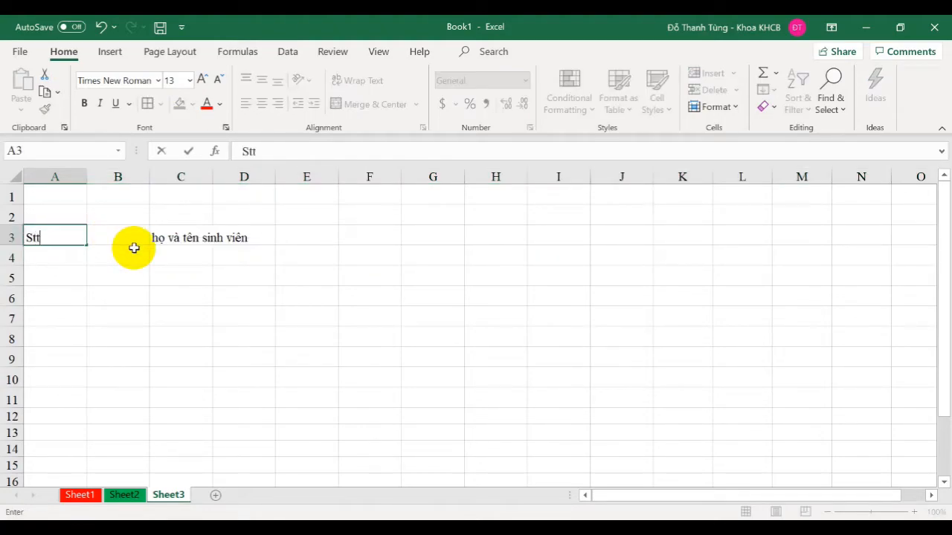
key(Tab)
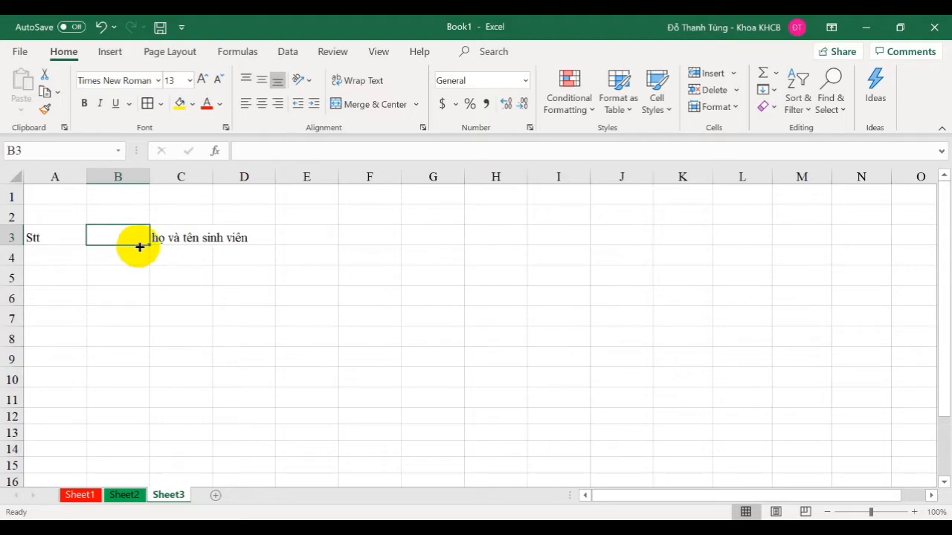
click(156, 238)
drag(153, 238, 128, 238)
Enter the heading "ngày sinh" in cell C3 and "nơi sinh" in cell D3.
click(191, 236)
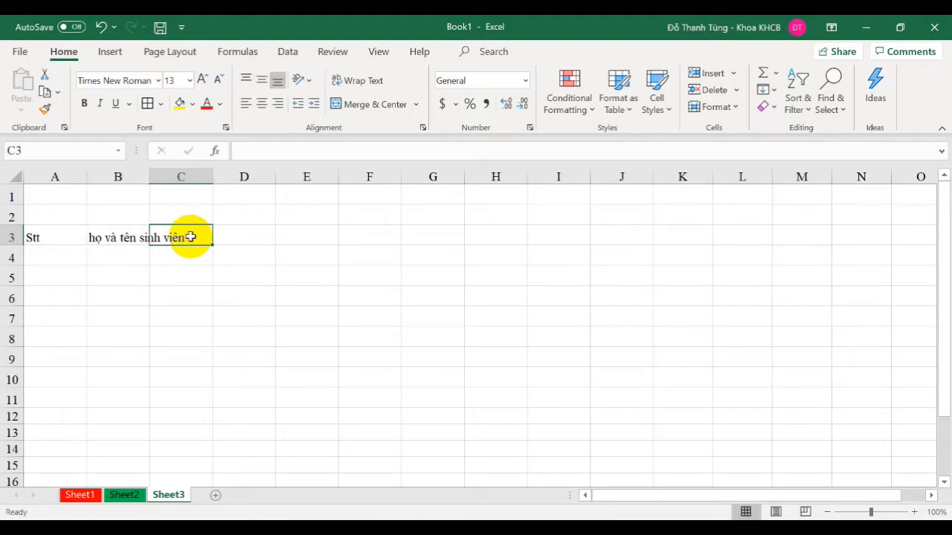
text(ngày)
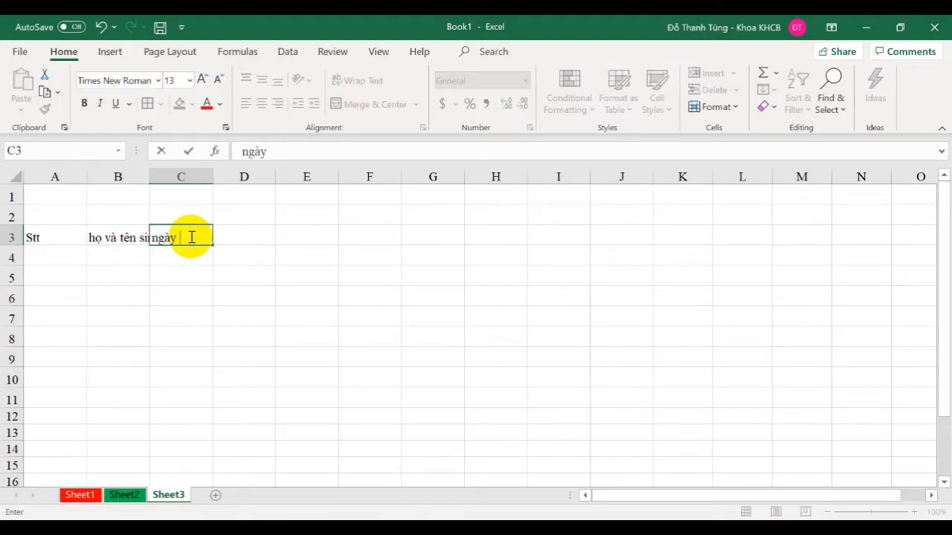
text( sinh)
key(Tab)
text(no)
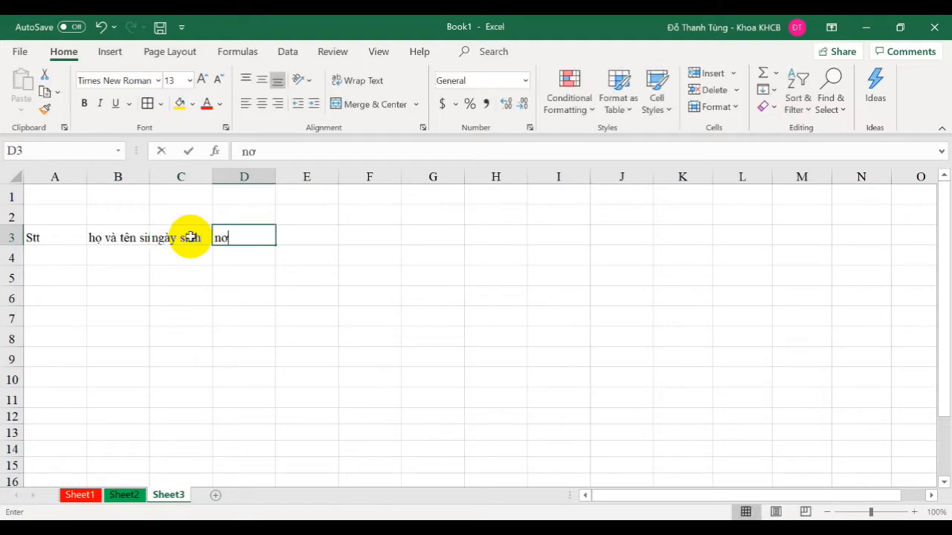
text(i sinh)
click(214, 276)
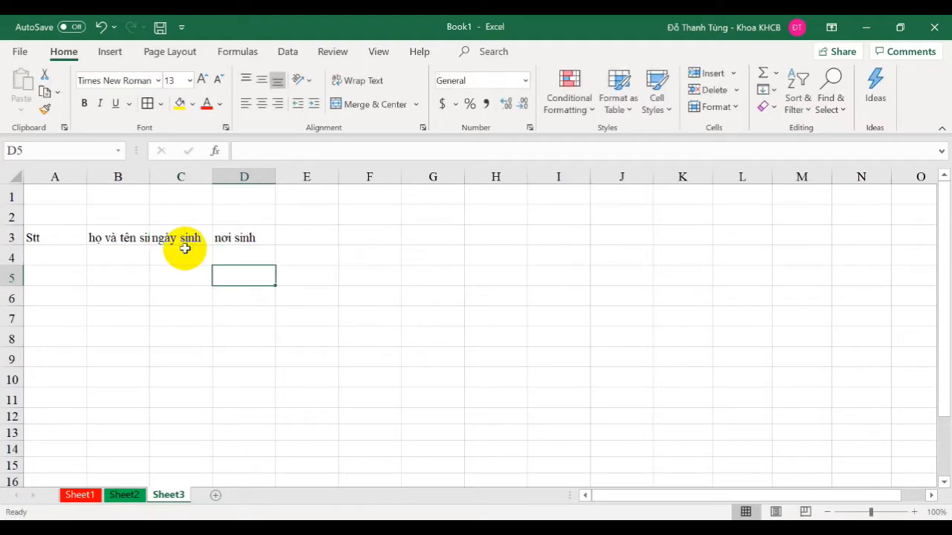
scroll(251, 266, down, 1)
scroll(250, 259, up, 1)
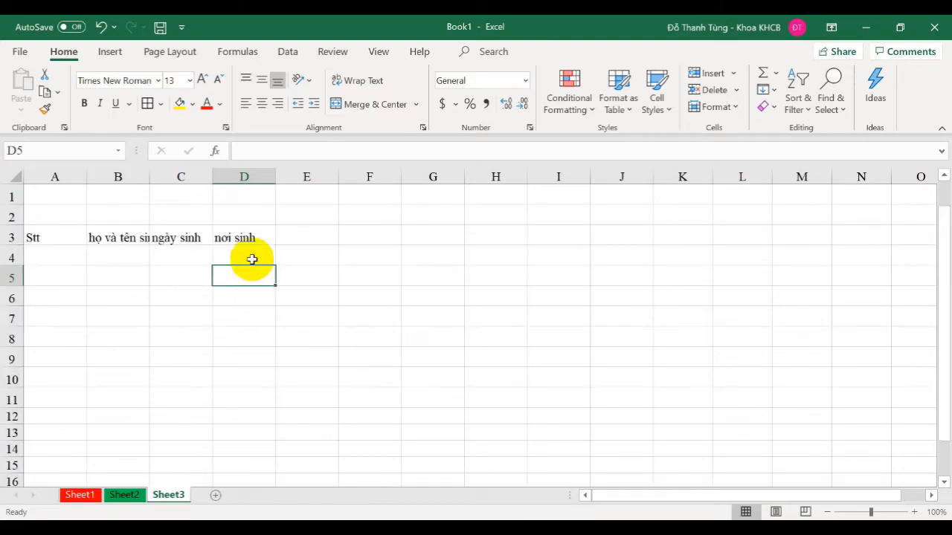
Freeze the panes above row 4 and check that the header row stays in place.
click(6, 258)
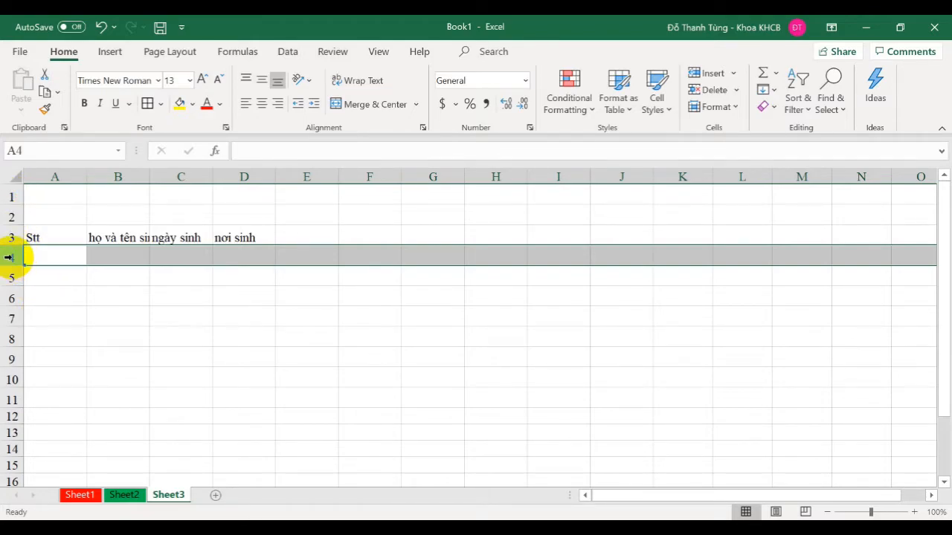
click(12, 297)
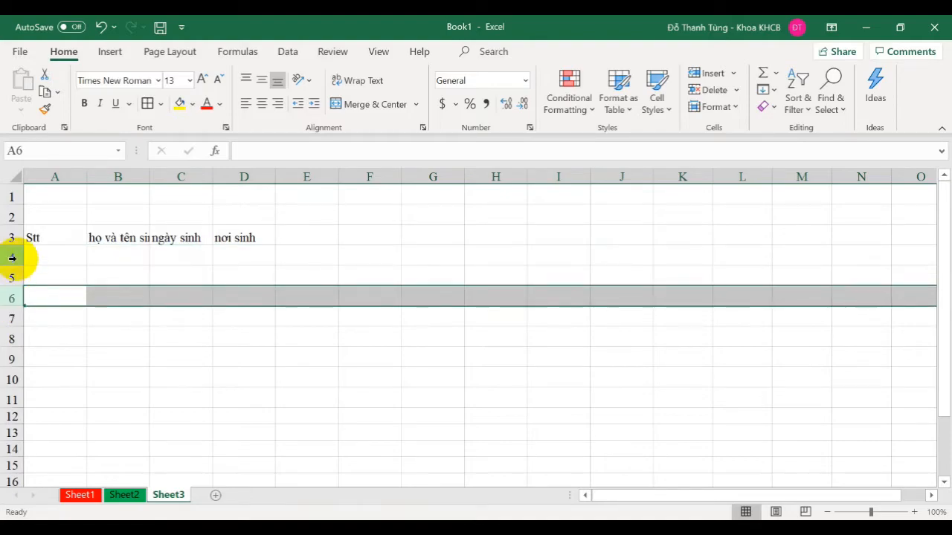
click(10, 253)
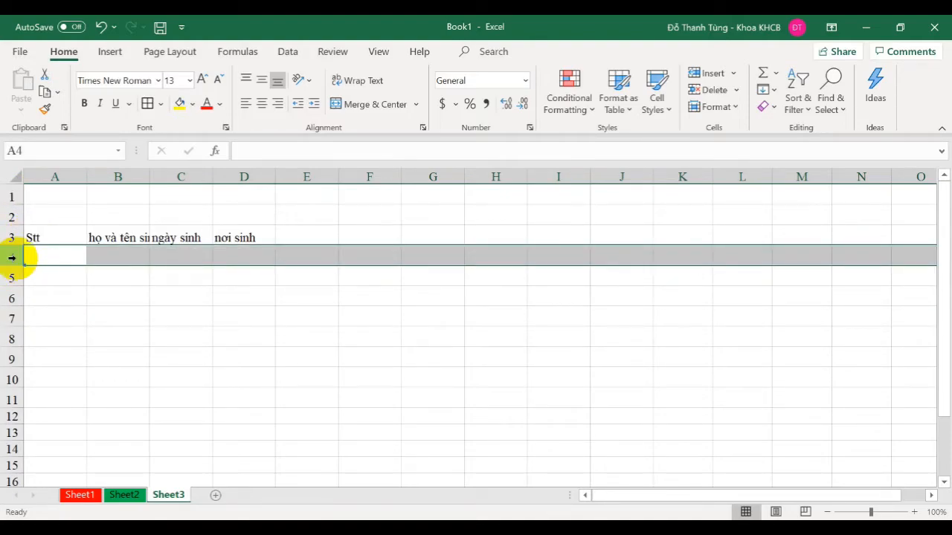
click(379, 52)
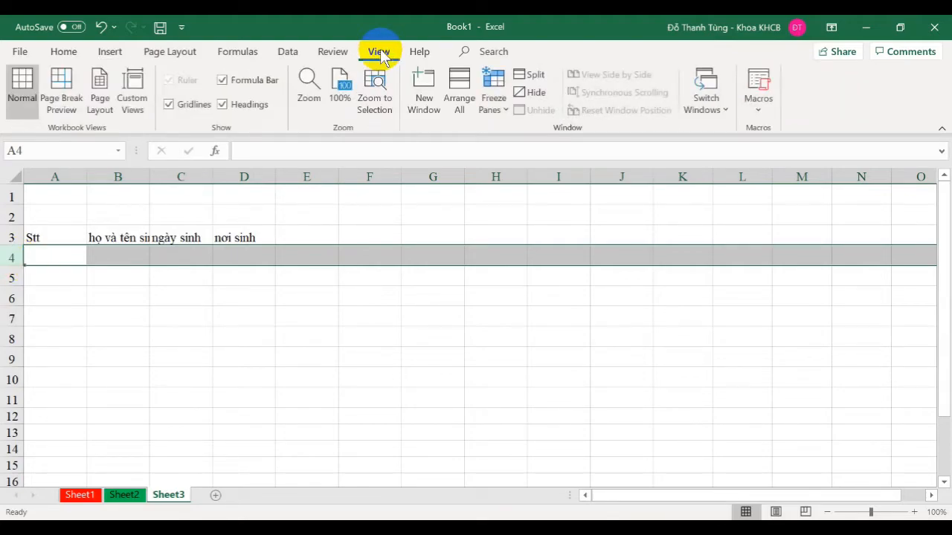
click(498, 112)
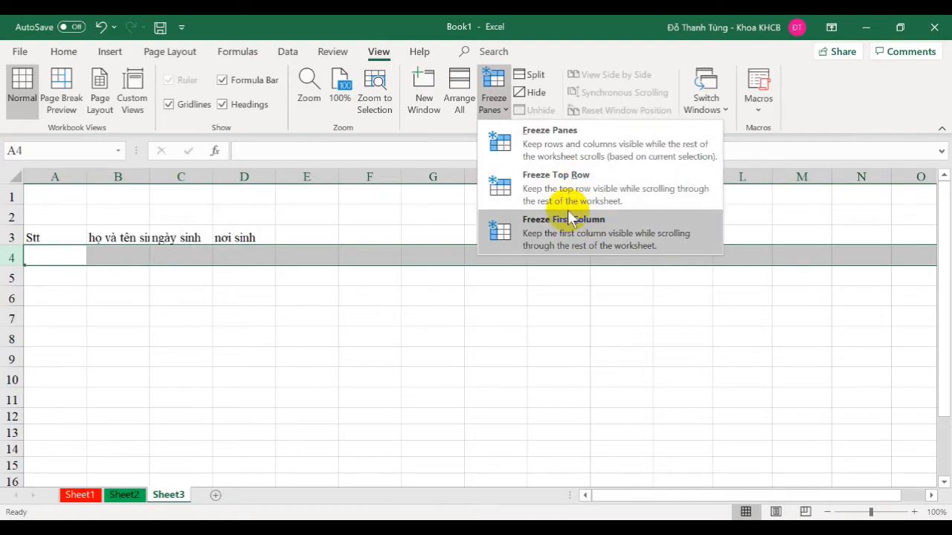
click(554, 149)
scroll(173, 337, down, 3)
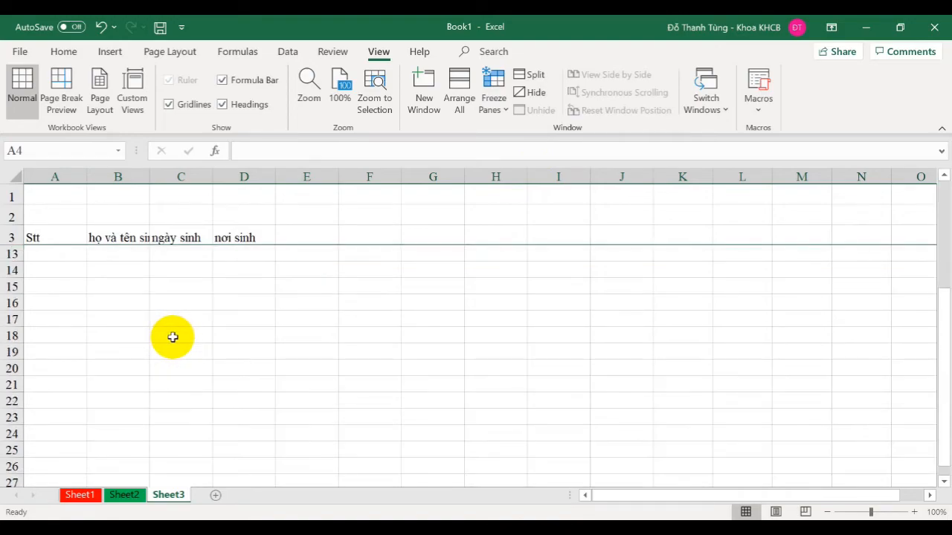
scroll(172, 333, down, 4)
scroll(174, 332, up, 5)
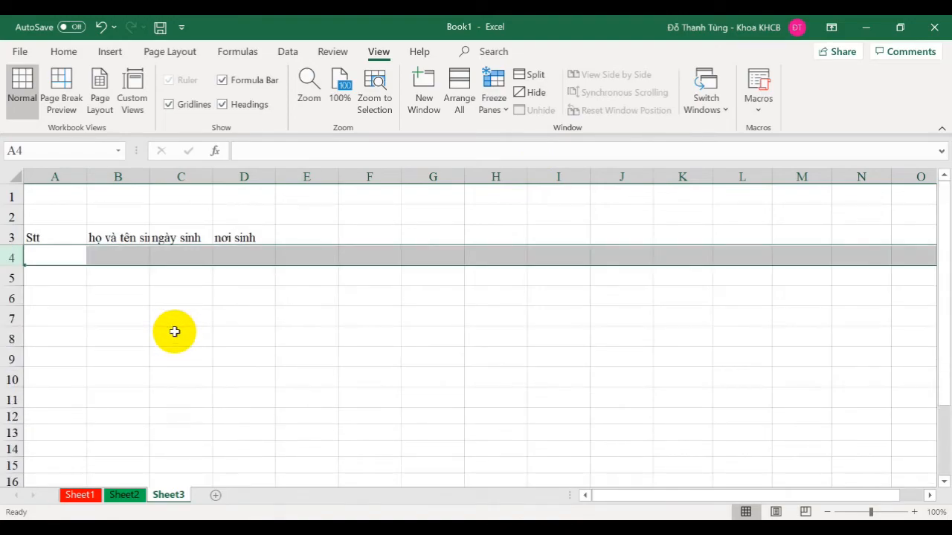
scroll(172, 329, down, 5)
scroll(172, 329, up, 5)
Unfreeze the panes, then freeze all rows above row 7.
click(496, 108)
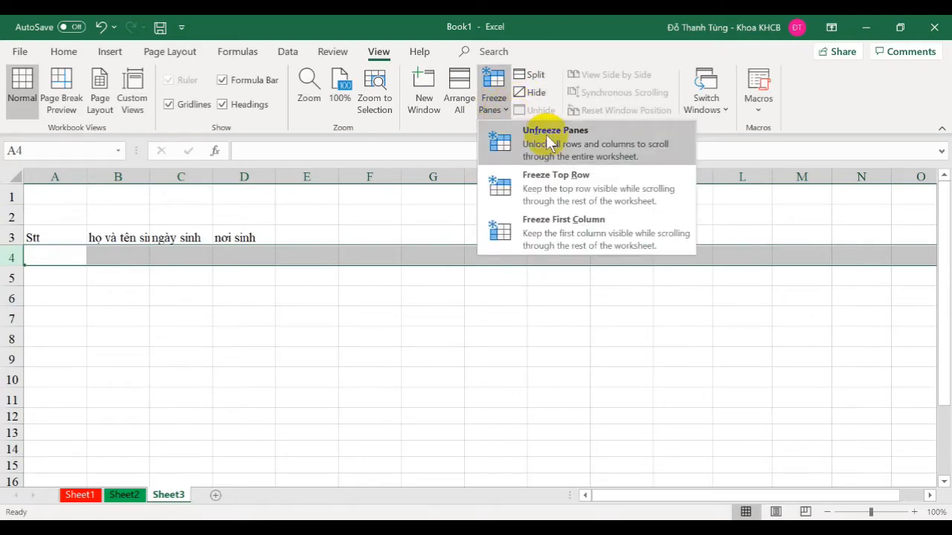
click(550, 141)
click(179, 333)
click(7, 317)
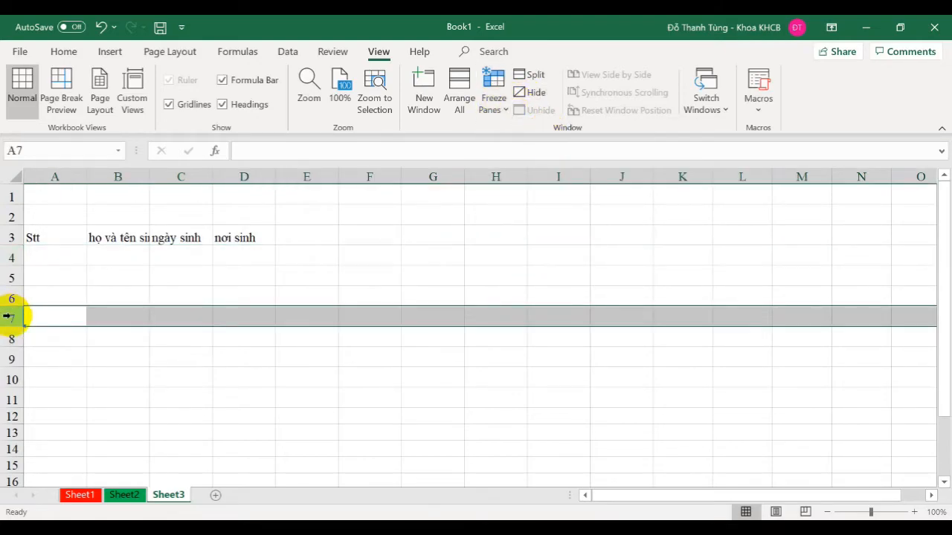
click(493, 102)
click(515, 139)
scroll(234, 375, down, 1)
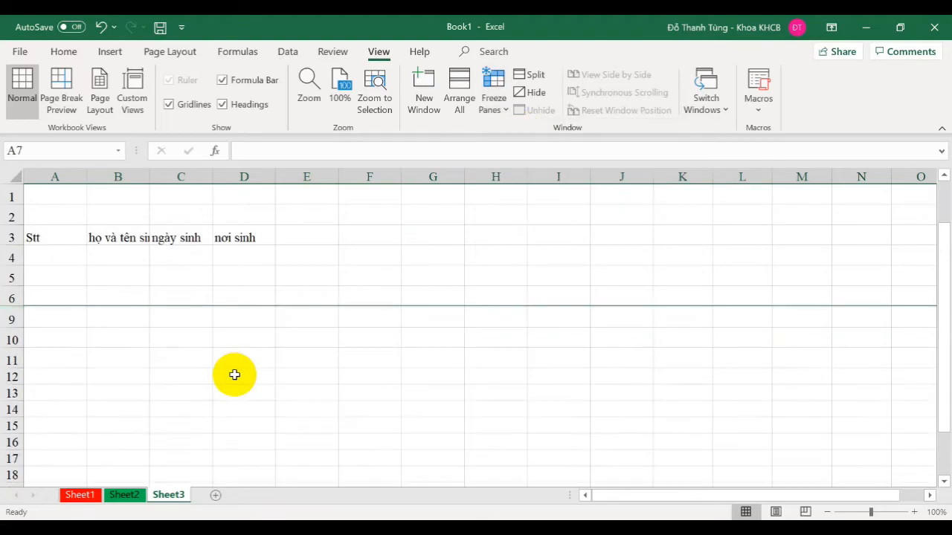
scroll(234, 375, down, 2)
scroll(15, 245, up, 3)
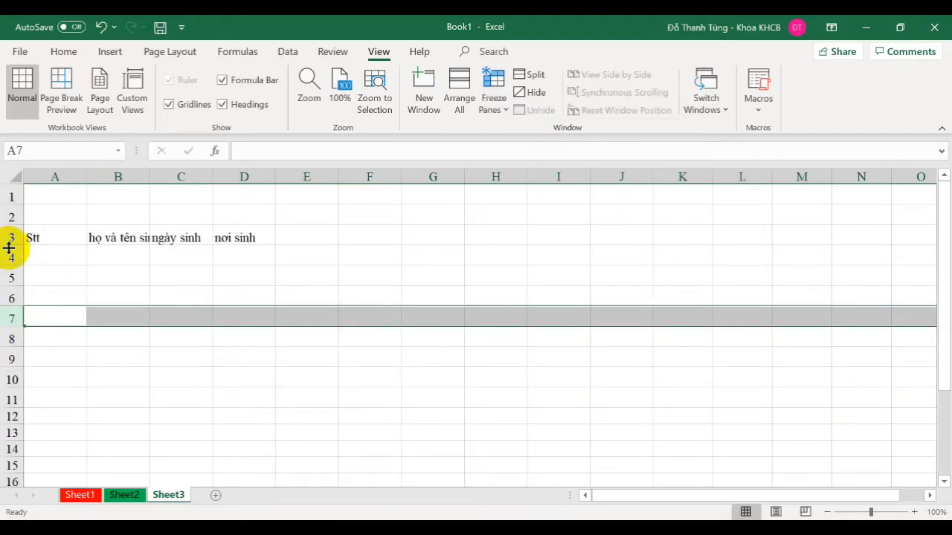
scroll(37, 318, down, 1)
scroll(40, 319, up, 1)
Unfreeze the rows and freeze columns A to C instead, checking that they stay in place.
click(493, 108)
click(516, 130)
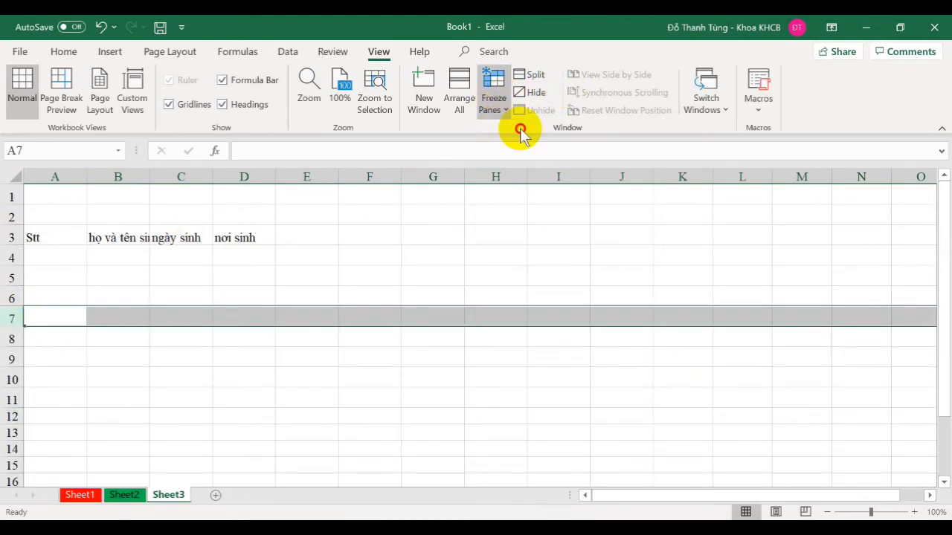
click(252, 176)
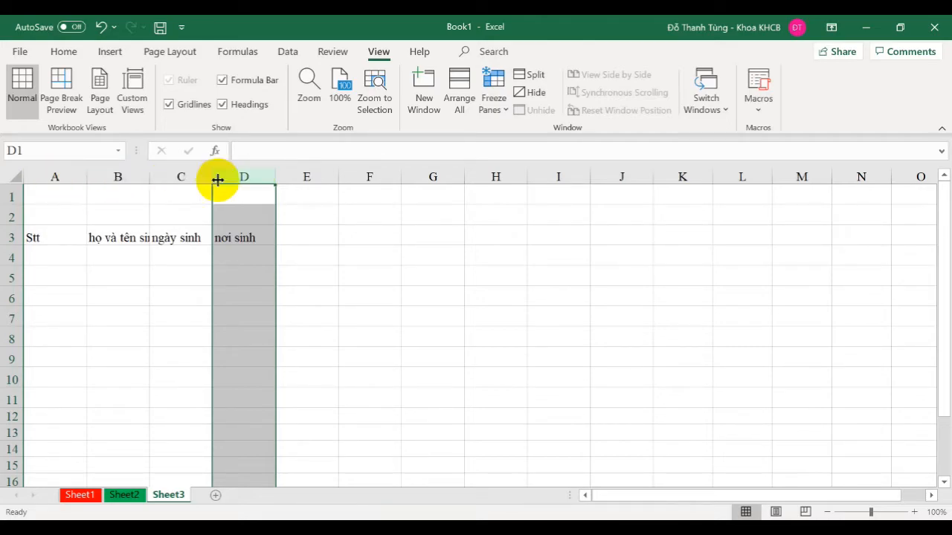
click(491, 106)
click(532, 129)
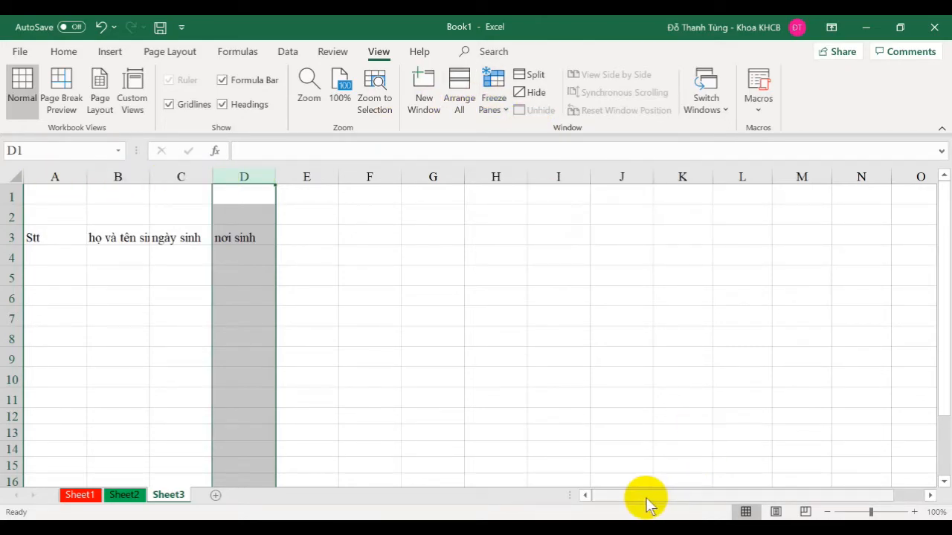
click(932, 497)
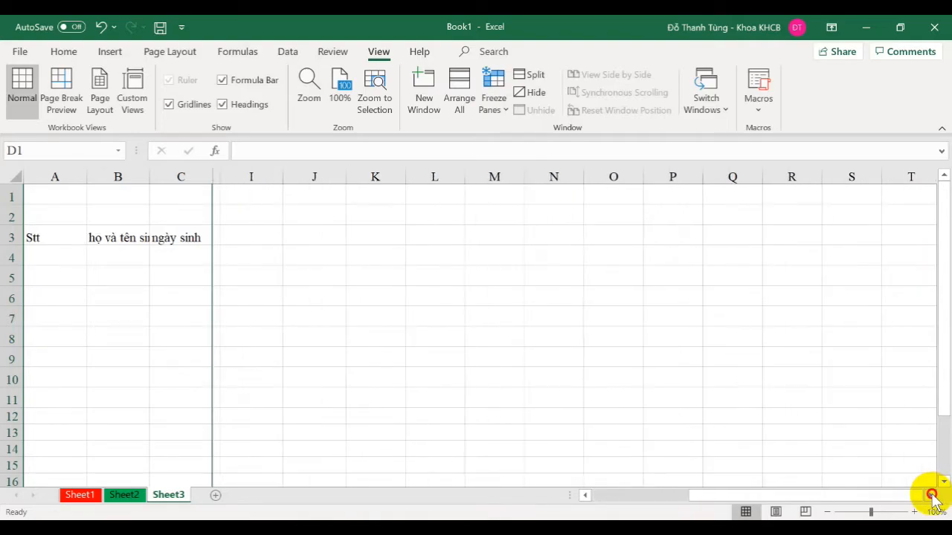
drag(922, 502, 695, 504)
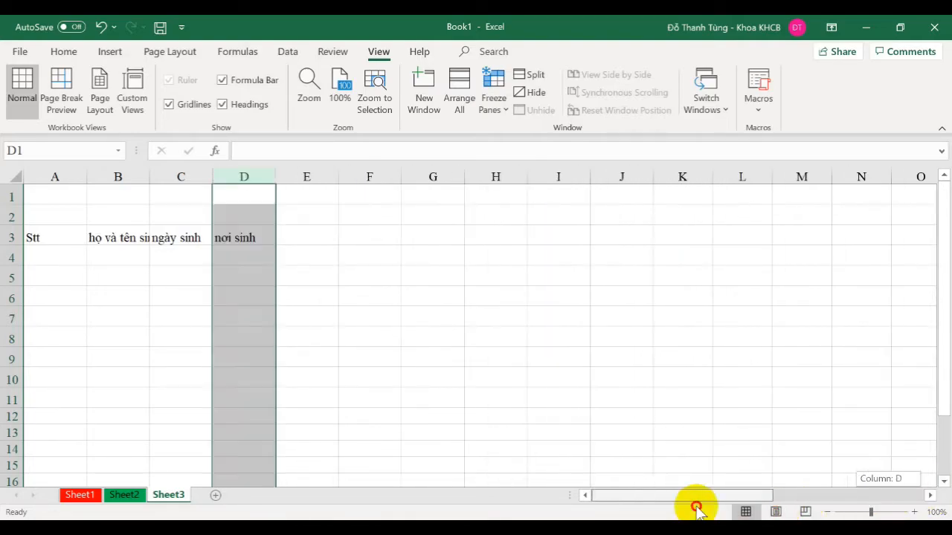
click(930, 496)
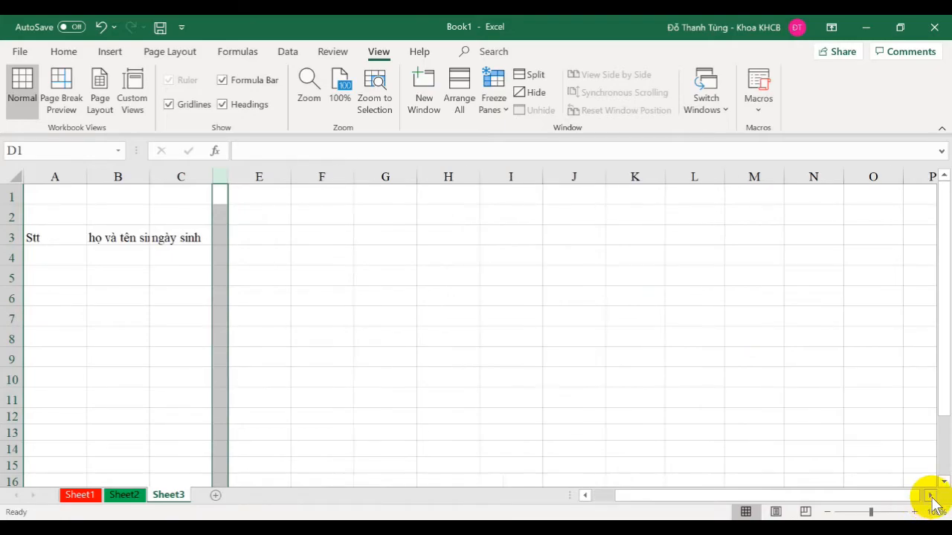
drag(903, 497, 618, 495)
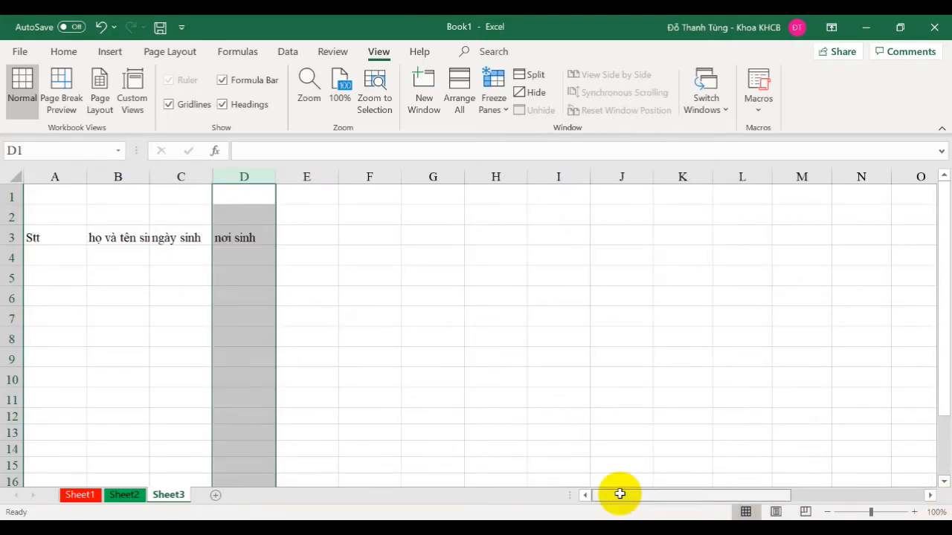
Zoom the sheet out to 60% and back in to 100%.
click(463, 315)
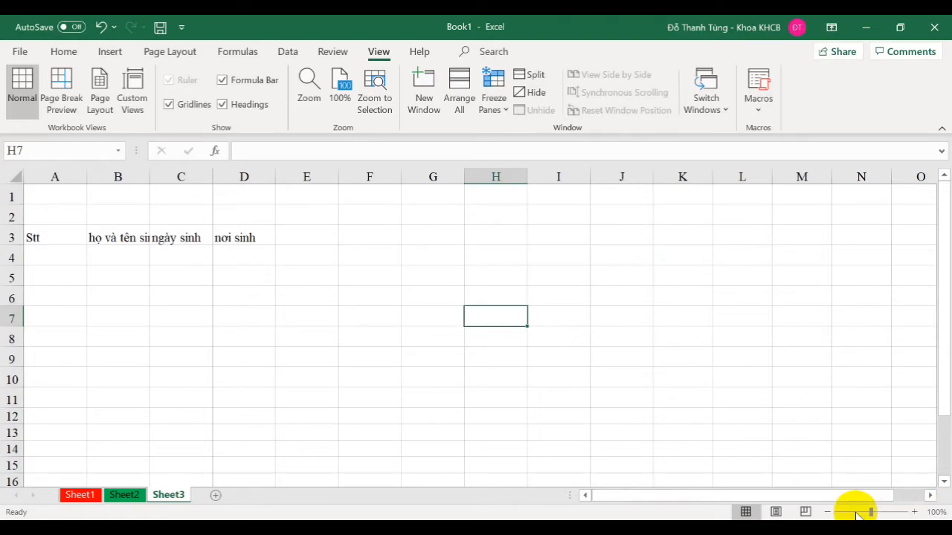
click(828, 512)
click(827, 511)
click(827, 511)
click(828, 512)
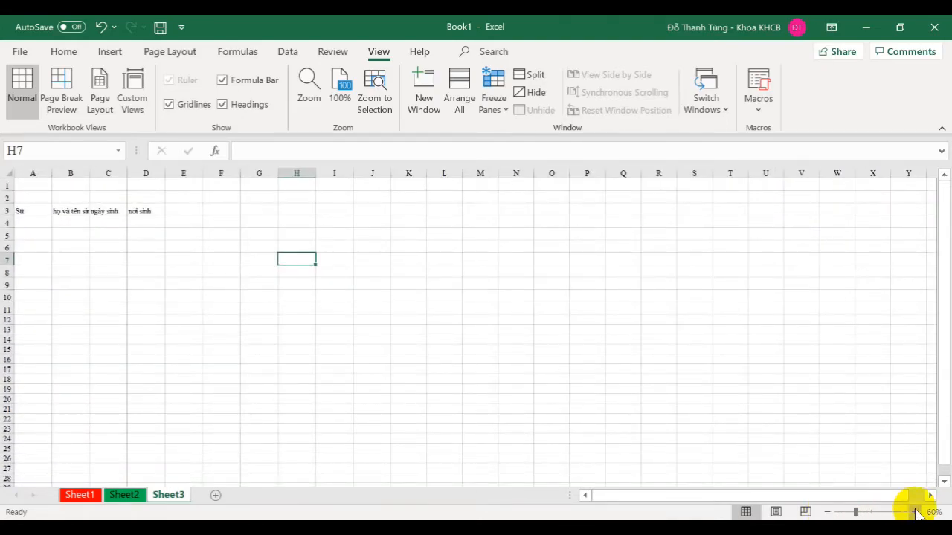
click(915, 512)
click(914, 512)
click(915, 511)
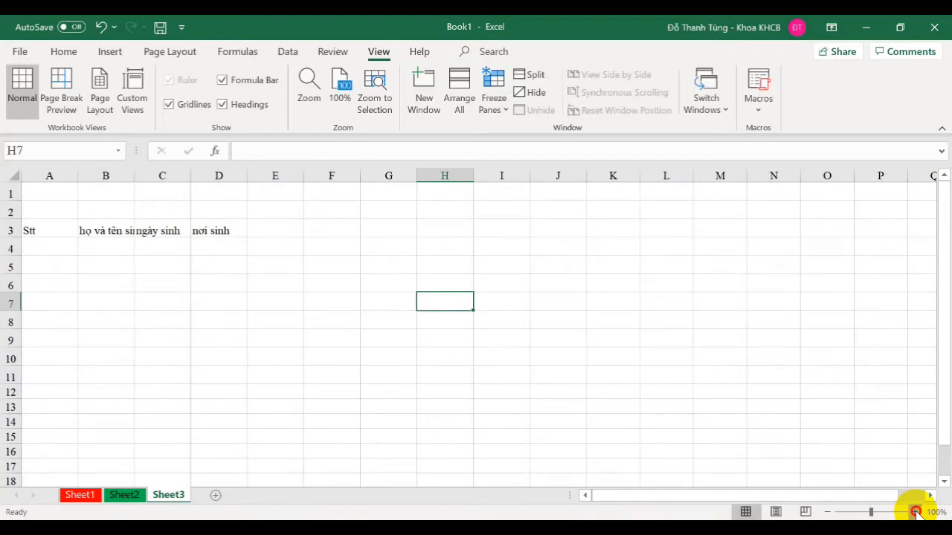
click(915, 512)
View the sheet in Page Layout, accepting that its panes are unfrozen, and in Page Break Preview, then return to Normal view.
click(775, 511)
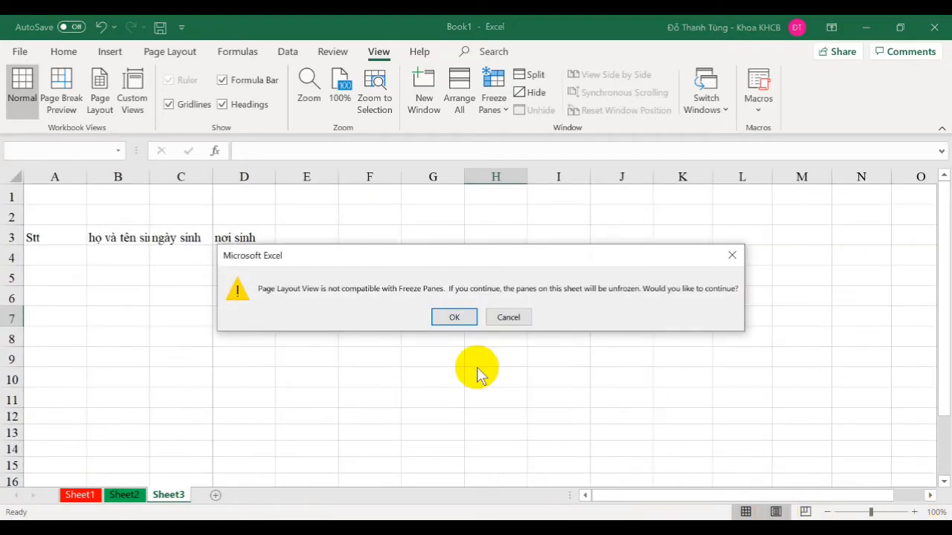
click(449, 318)
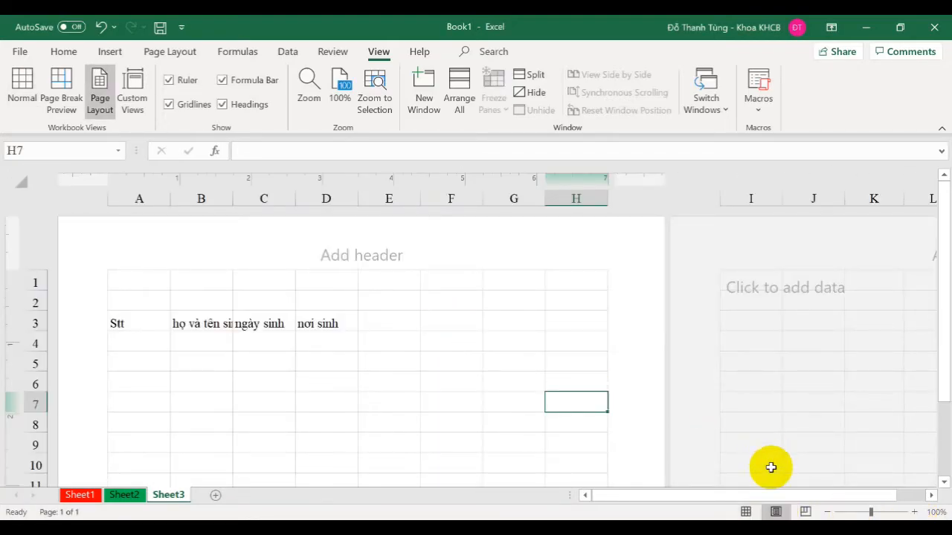
click(805, 511)
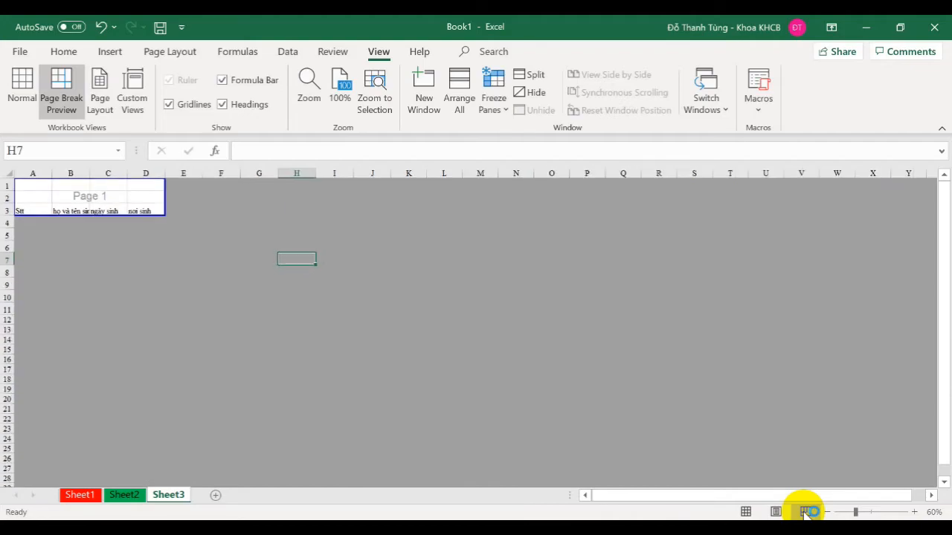
click(746, 511)
click(205, 291)
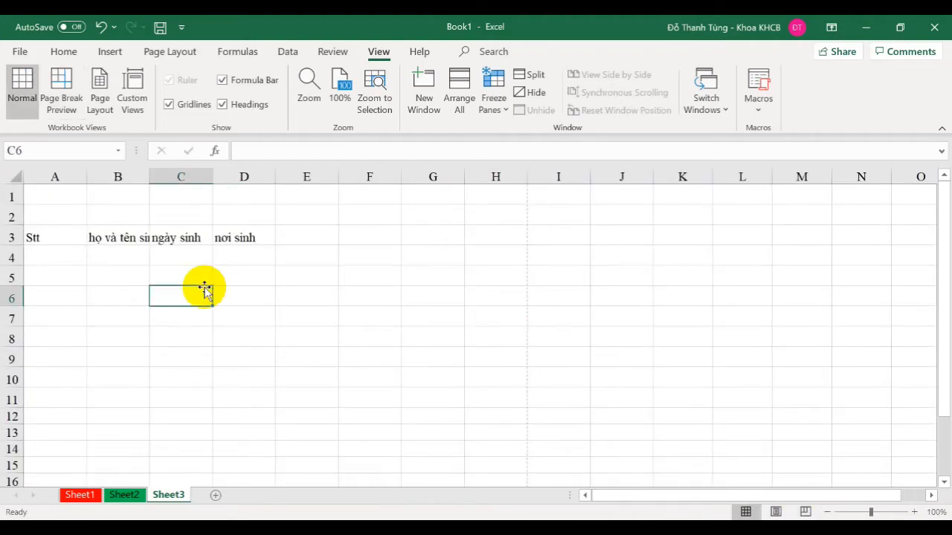
click(468, 109)
click(604, 110)
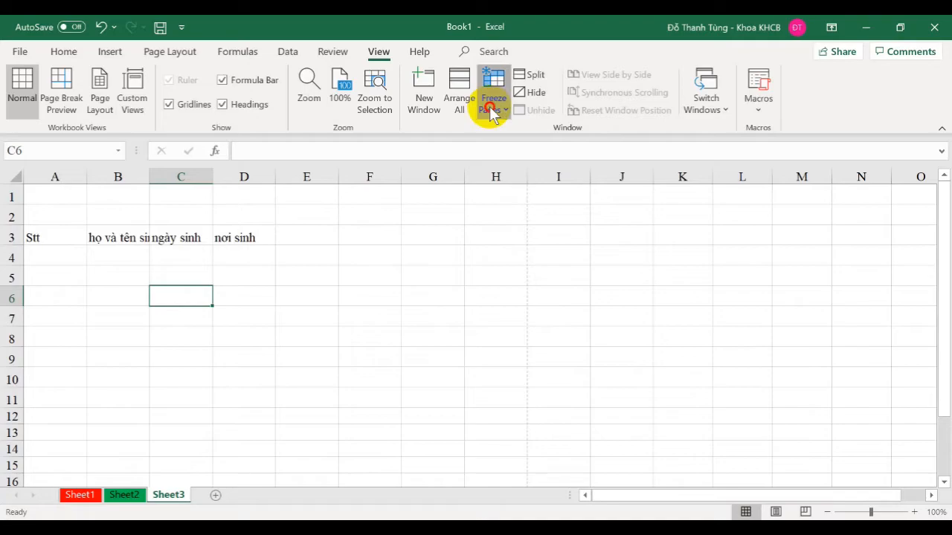
click(494, 104)
click(176, 268)
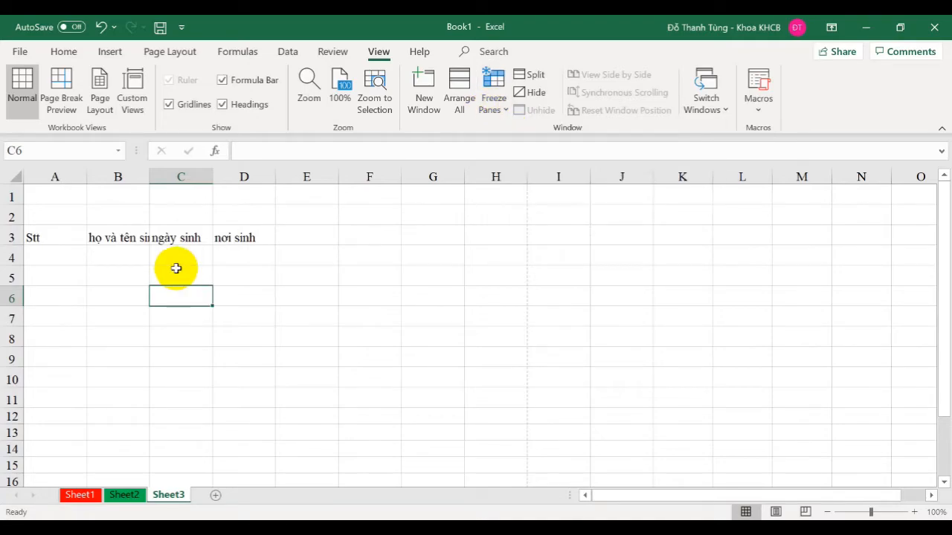
click(236, 276)
click(317, 253)
click(96, 277)
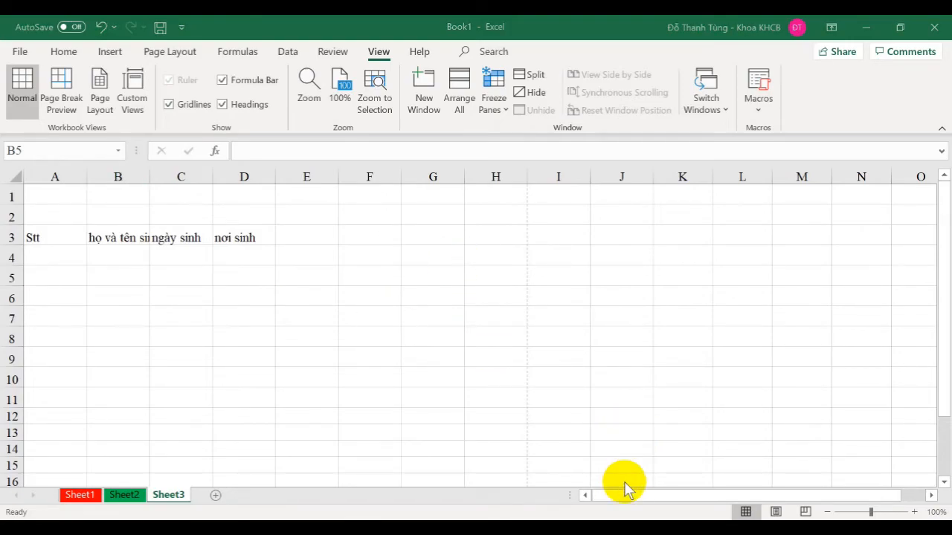
Widen column B so that the full "họ và tên sinh viên" heading fits.
click(113, 236)
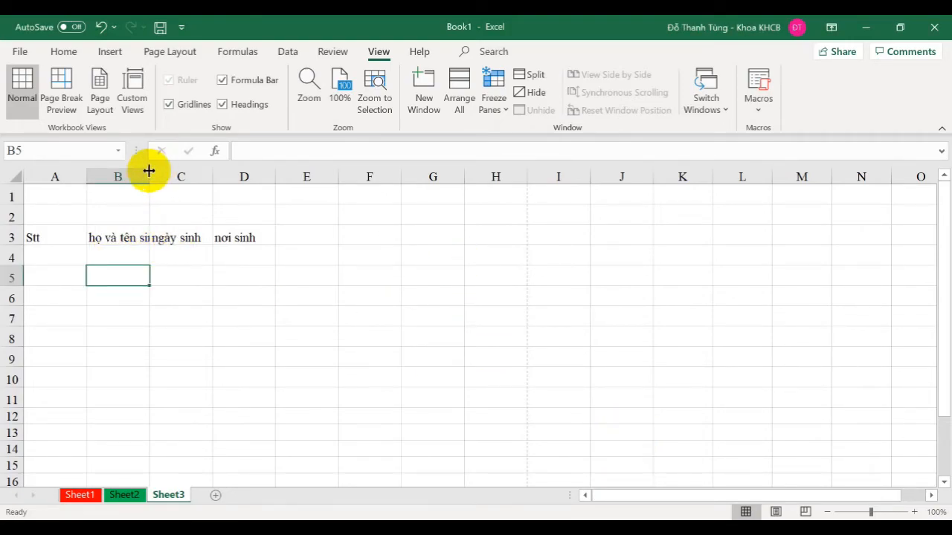
drag(149, 176, 187, 174)
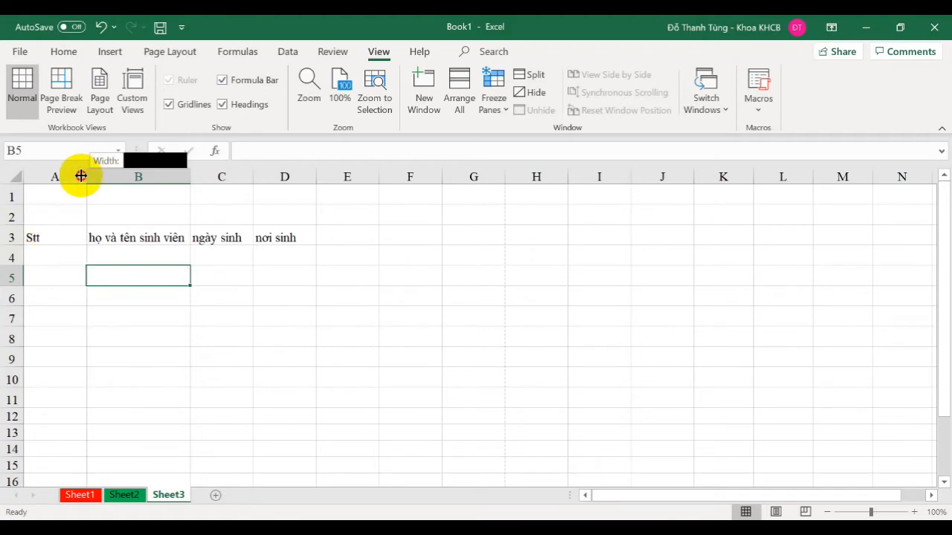
Narrow column A to suit the "Stt" heading and widen columns B, C and D slightly.
drag(90, 175, 66, 176)
drag(170, 176, 181, 176)
drag(240, 177, 260, 177)
drag(322, 176, 334, 176)
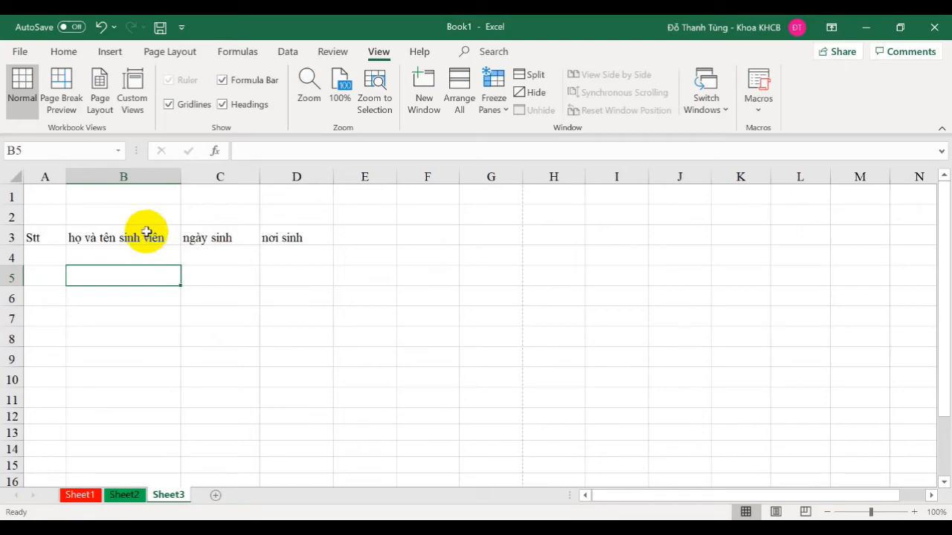
Delete the whole heading row 3, and undo the deletion.
click(15, 238)
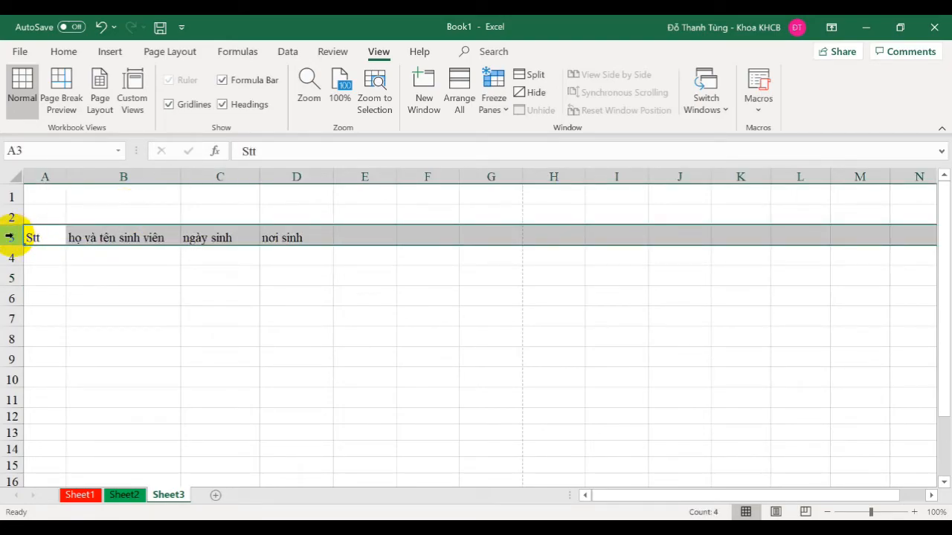
right_click(11, 237)
right_click(8, 238)
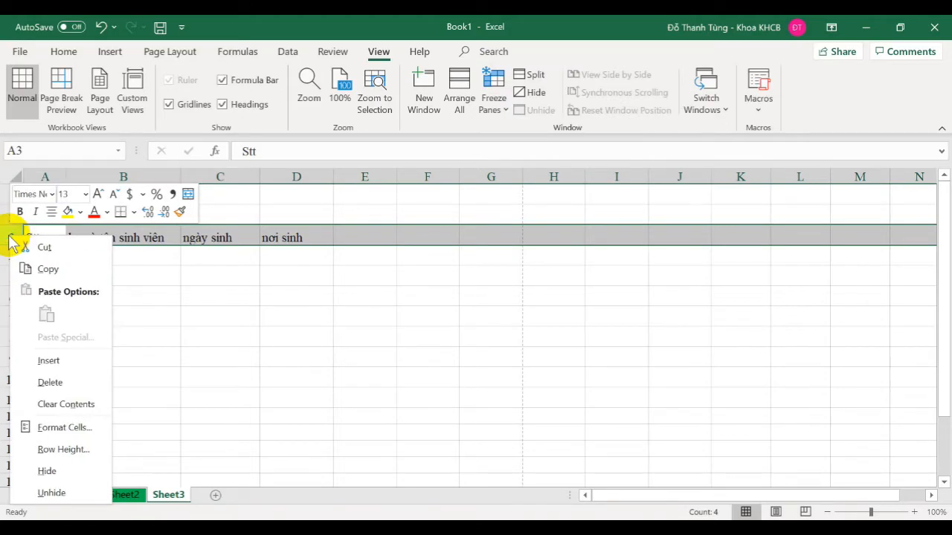
click(67, 384)
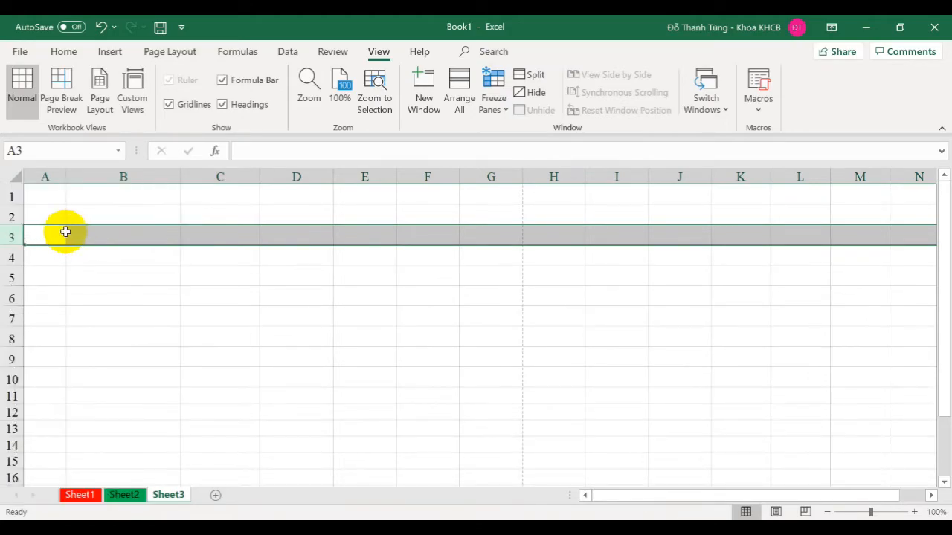
click(100, 27)
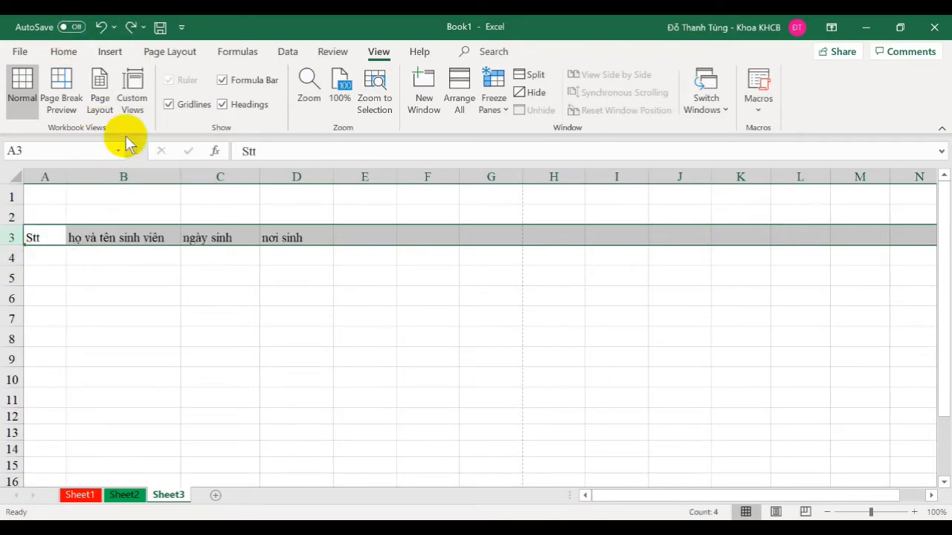
Apply the current fill color to row 3 and delete the entire row.
click(64, 51)
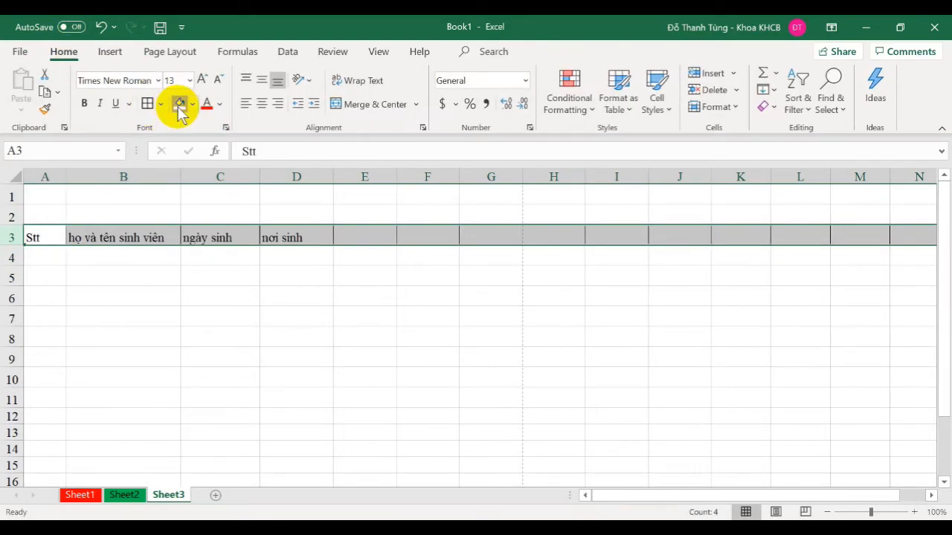
click(179, 105)
click(124, 298)
click(11, 237)
right_click(10, 238)
click(70, 383)
Enter the sample texts "sdg" in B7 and "tin học cơ bản" in B3.
click(147, 176)
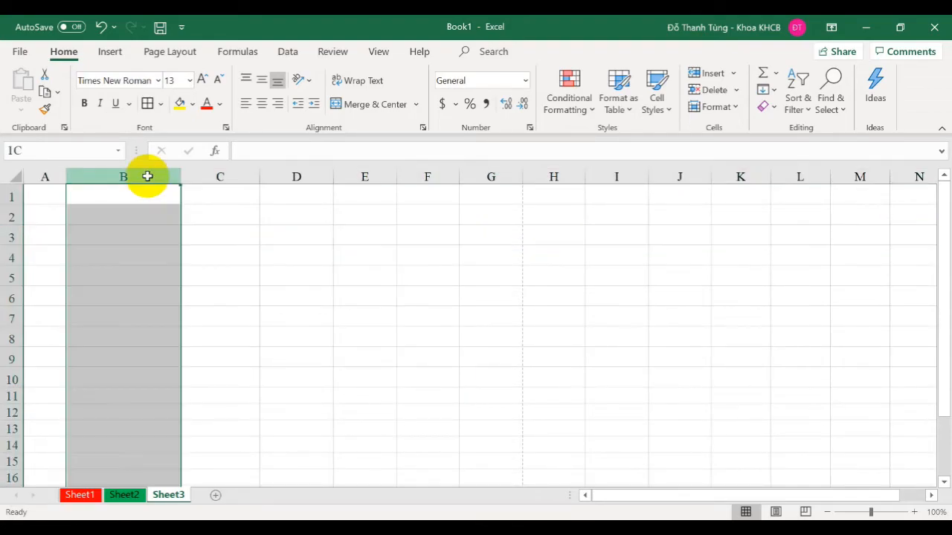
click(134, 241)
text(rds)
click(119, 298)
click(117, 315)
text(sdg)
click(111, 258)
click(110, 238)
text(đ)
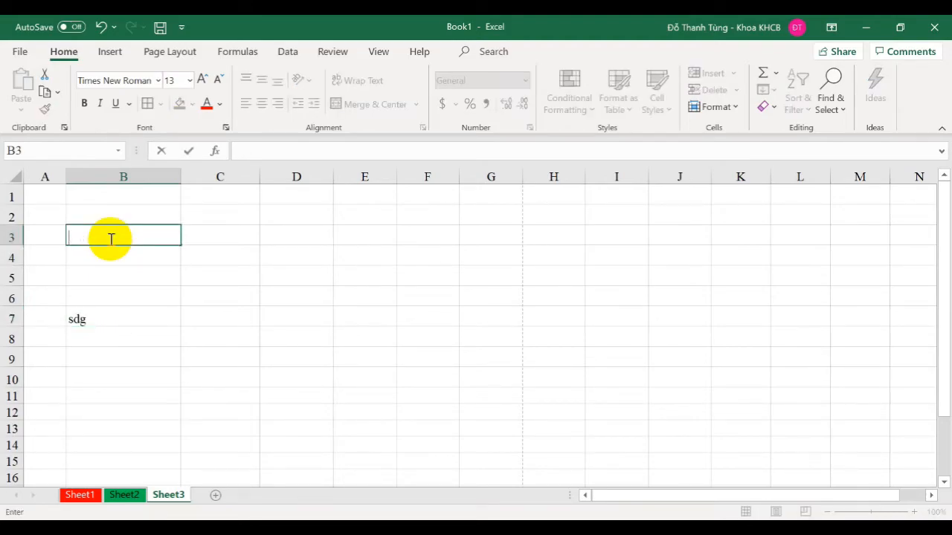
text(tin học cơ bản)
key(Return)
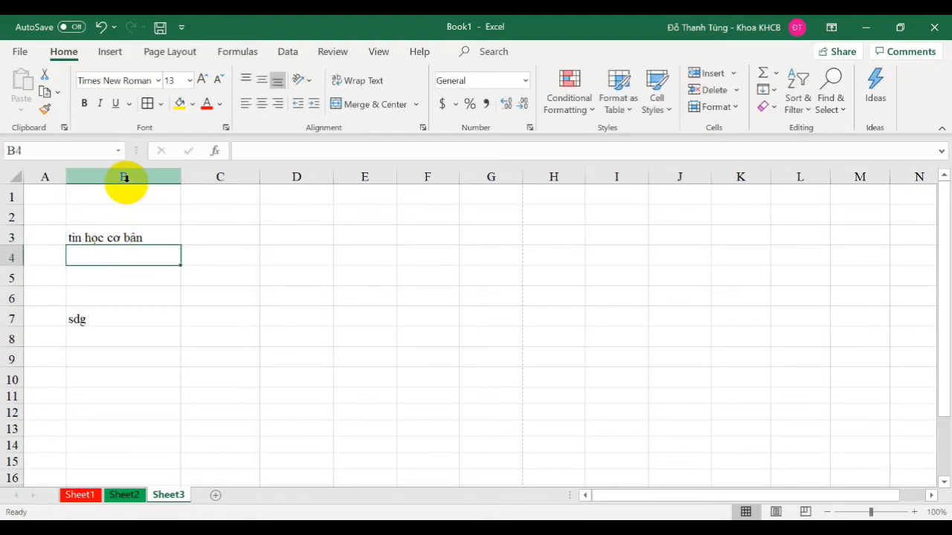
Fill column B with yellow and delete the entire column.
click(124, 176)
click(227, 193)
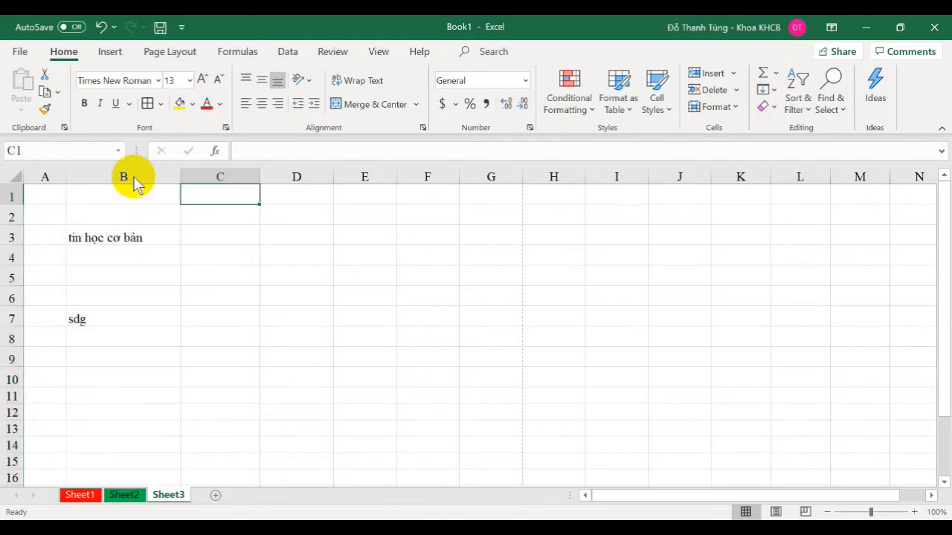
click(109, 174)
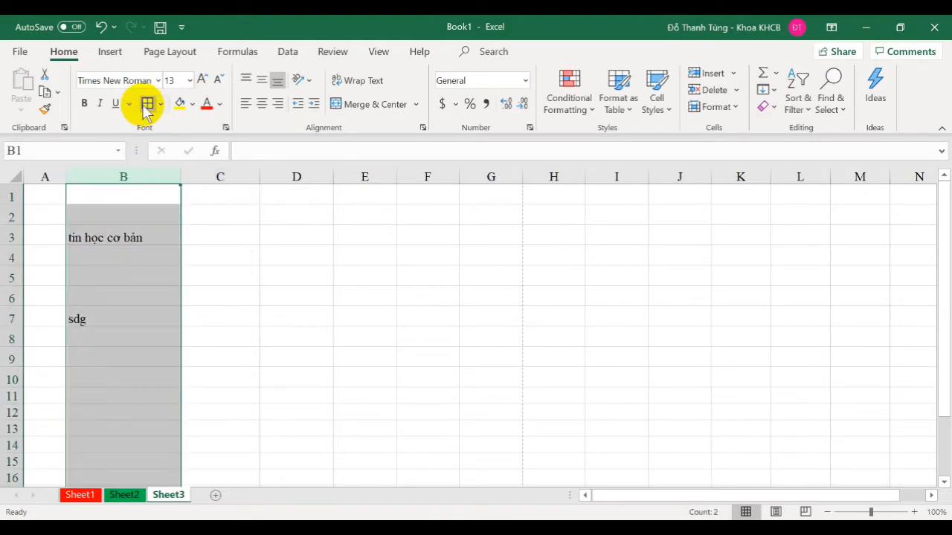
click(178, 104)
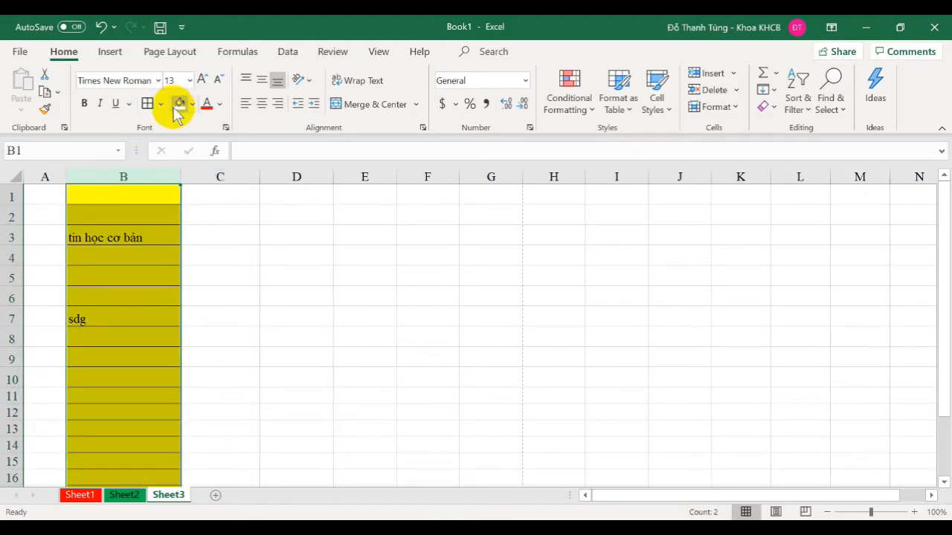
right_click(128, 170)
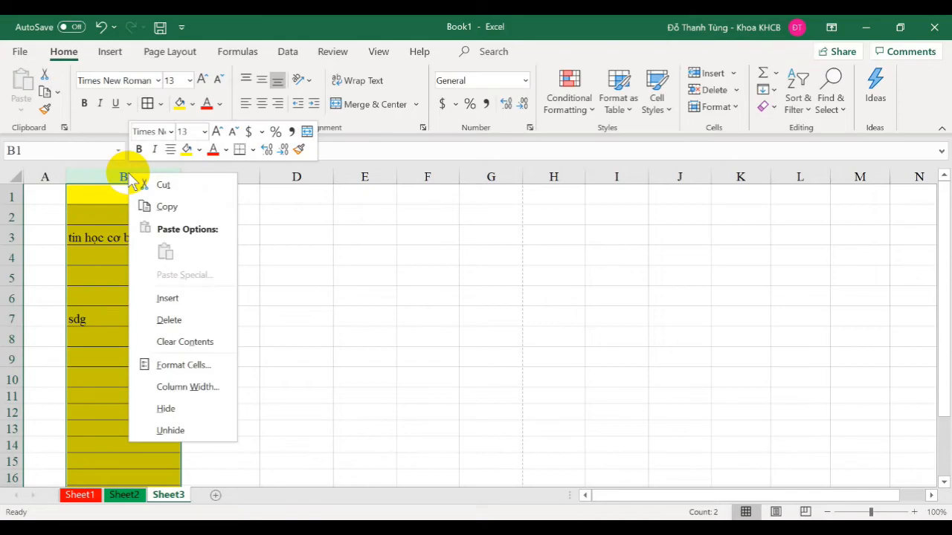
click(156, 317)
Enter 1, 2 and 3 downward from B2 and continue the series down to 13 in B14.
click(72, 238)
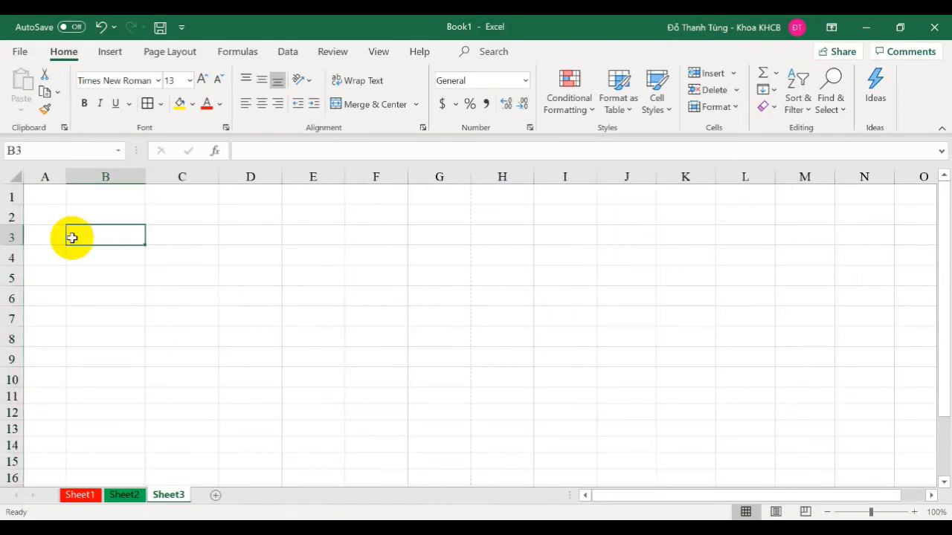
text(1)
key(Return)
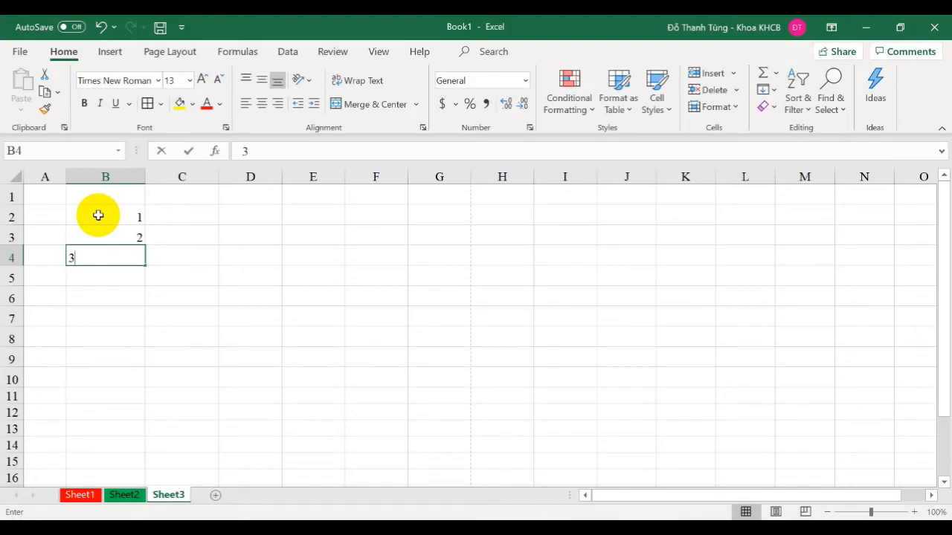
click(111, 232)
drag(110, 217, 142, 446)
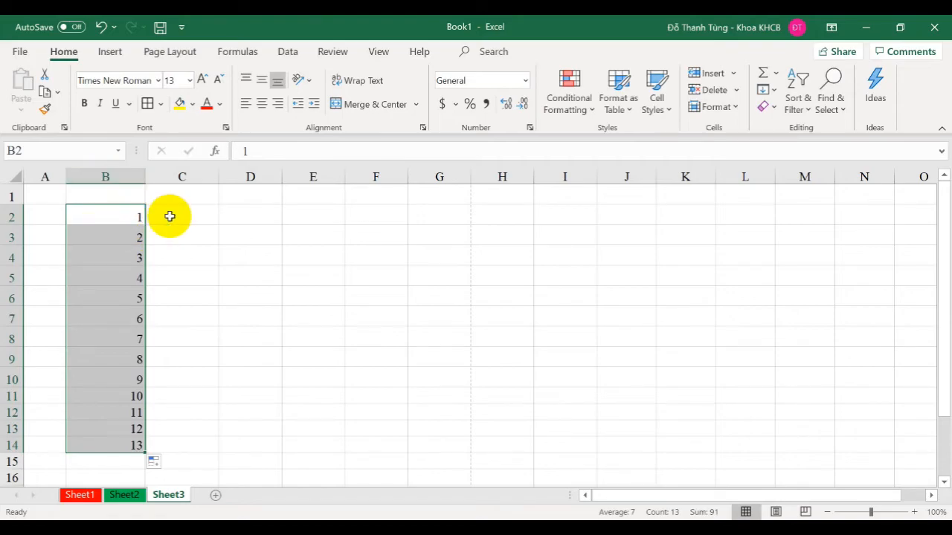
Fill the number series from B2 across row 2, reaching 12 in M2.
click(143, 221)
drag(145, 229, 688, 247)
click(137, 218)
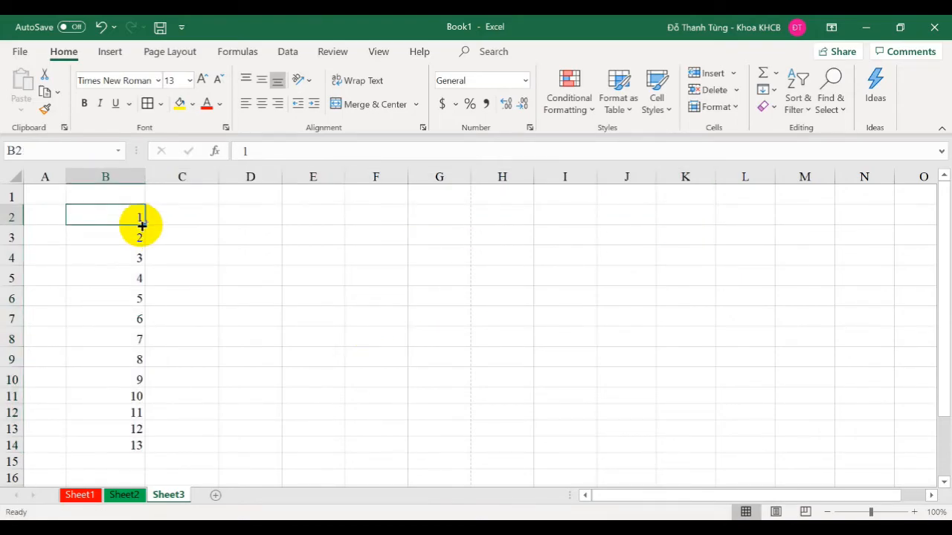
drag(144, 224, 826, 231)
click(302, 274)
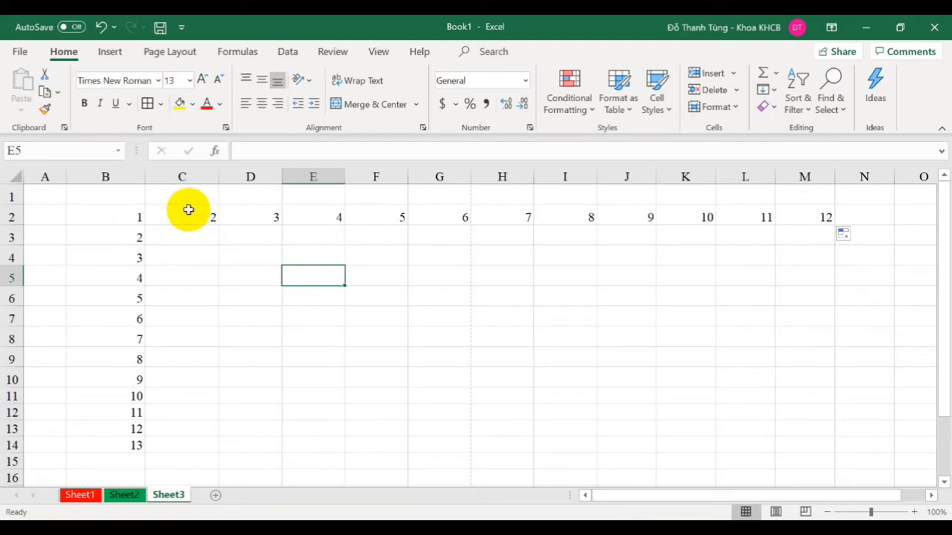
Insert blank cells at the start of the row 2 series in column C, shifting the existing cells right.
drag(196, 214, 196, 261)
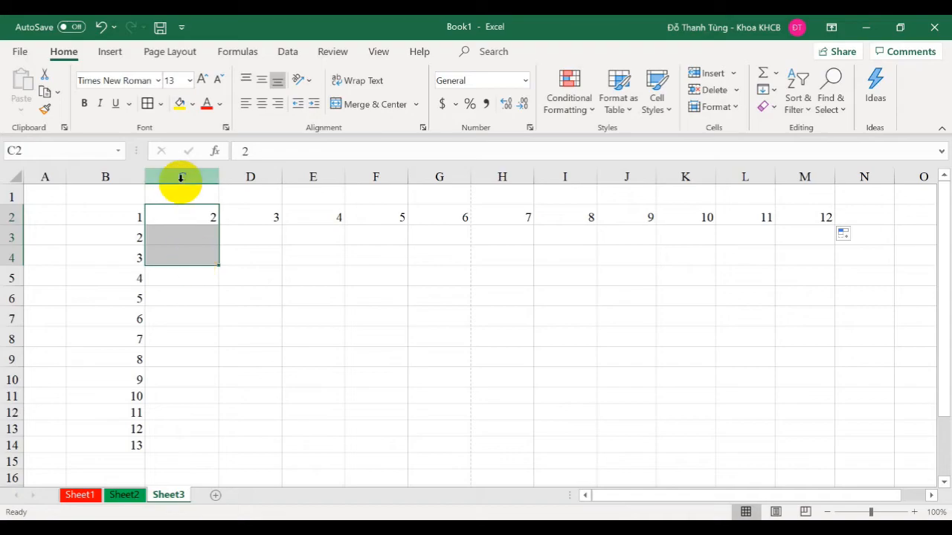
drag(199, 216, 198, 258)
right_click(184, 240)
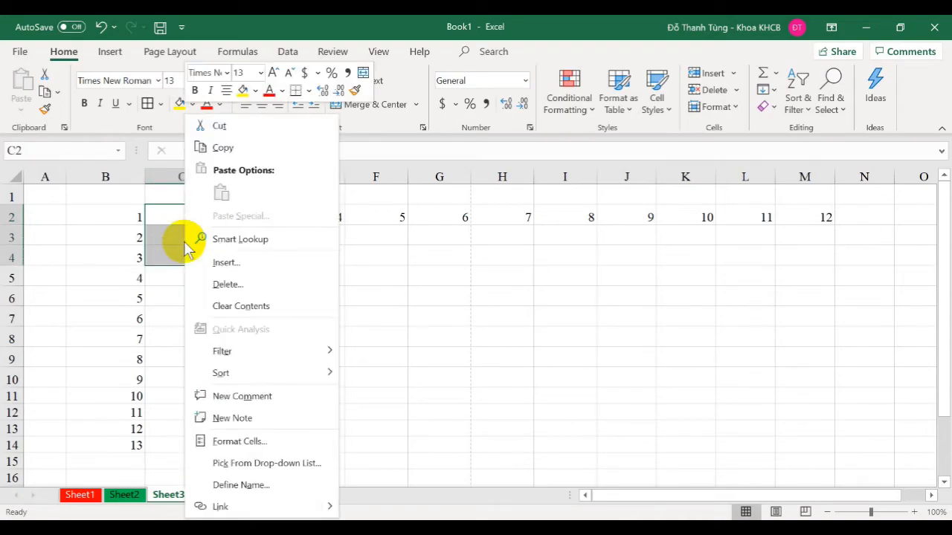
click(223, 263)
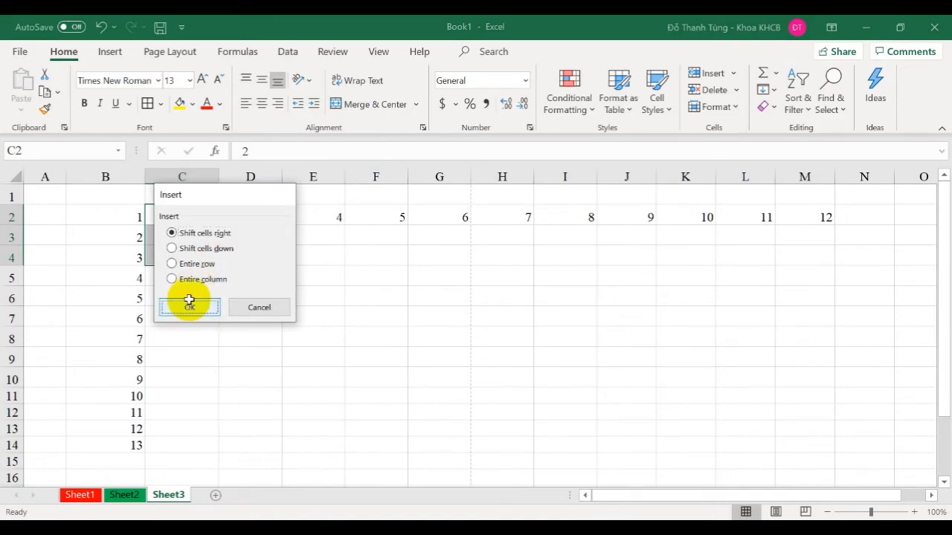
click(189, 306)
drag(188, 216, 189, 255)
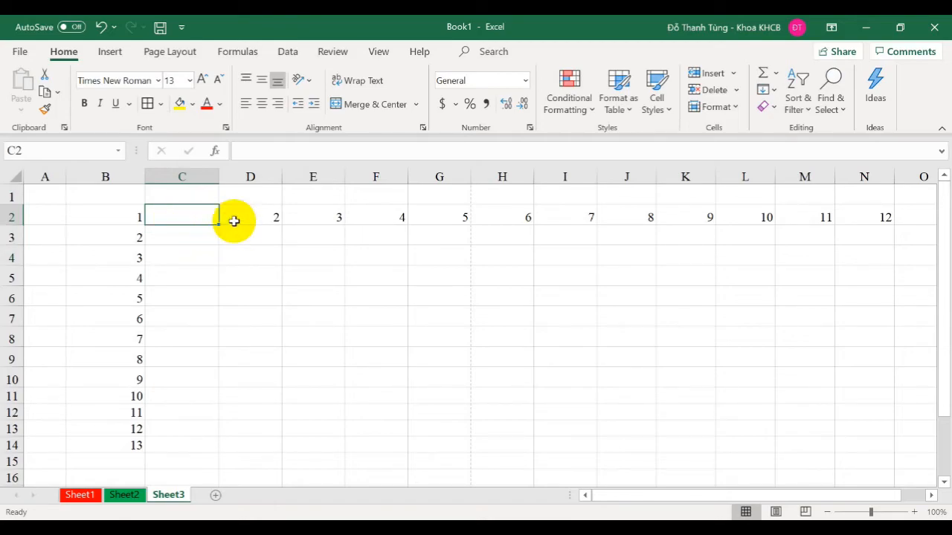
click(256, 237)
click(271, 215)
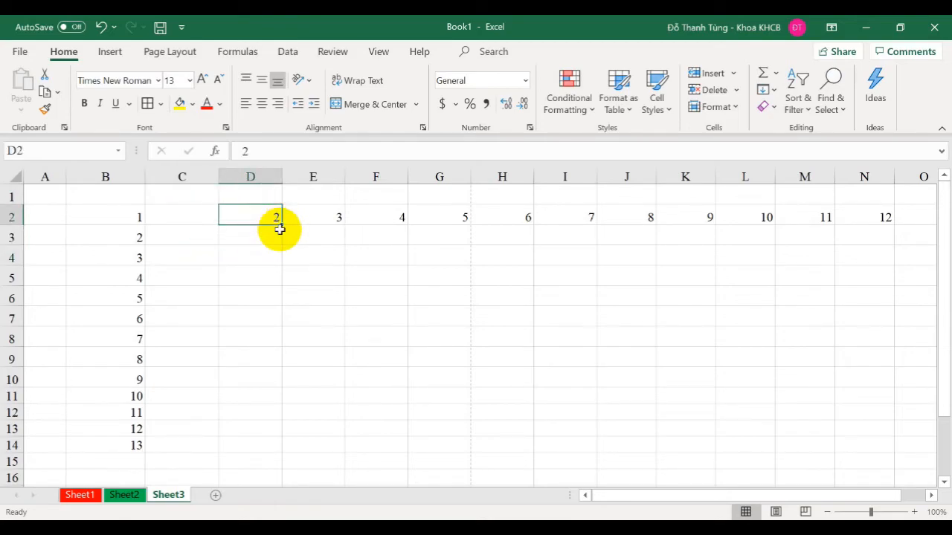
Enter 3 in C2 and 5 in C3, and fill the series down to 27 in C14.
click(198, 216)
text(3)
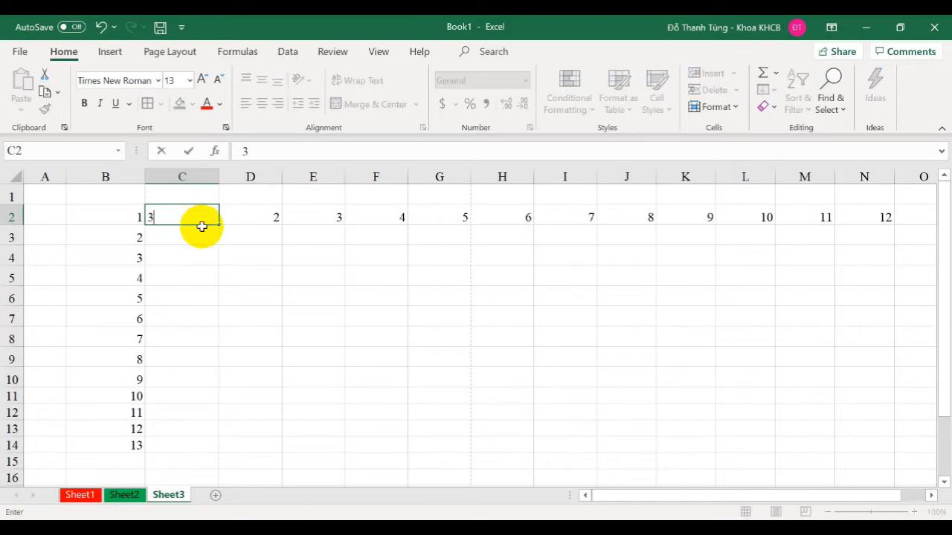
key(Return)
text(5)
key(Return)
drag(187, 217, 206, 451)
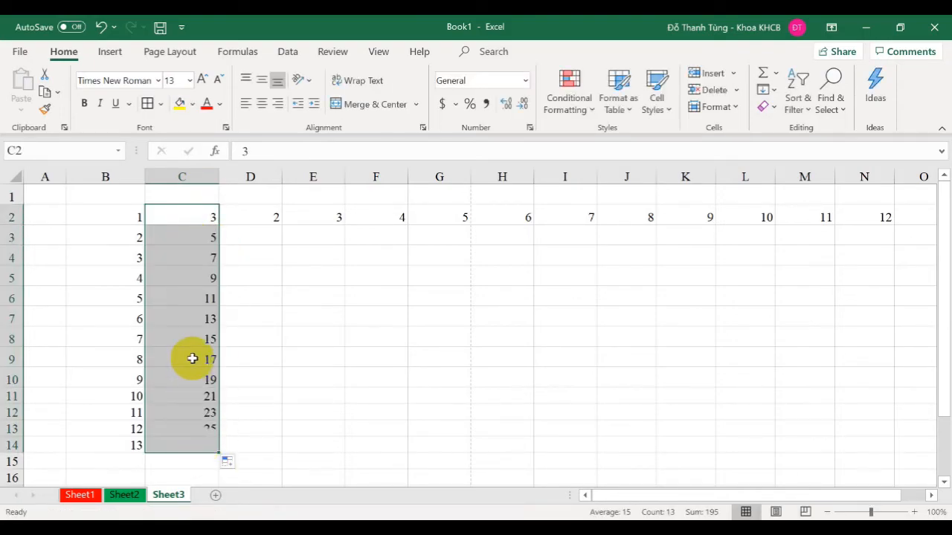
Insert blank cells at C2:C14, shifting the existing cells right, and undo the insertion.
click(191, 357)
click(123, 218)
drag(198, 223, 191, 441)
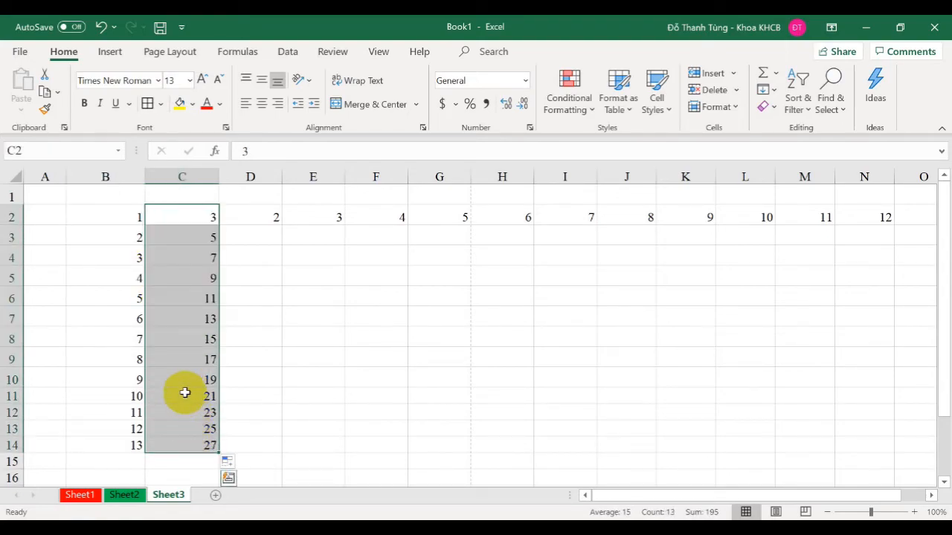
click(188, 278)
drag(192, 214, 193, 445)
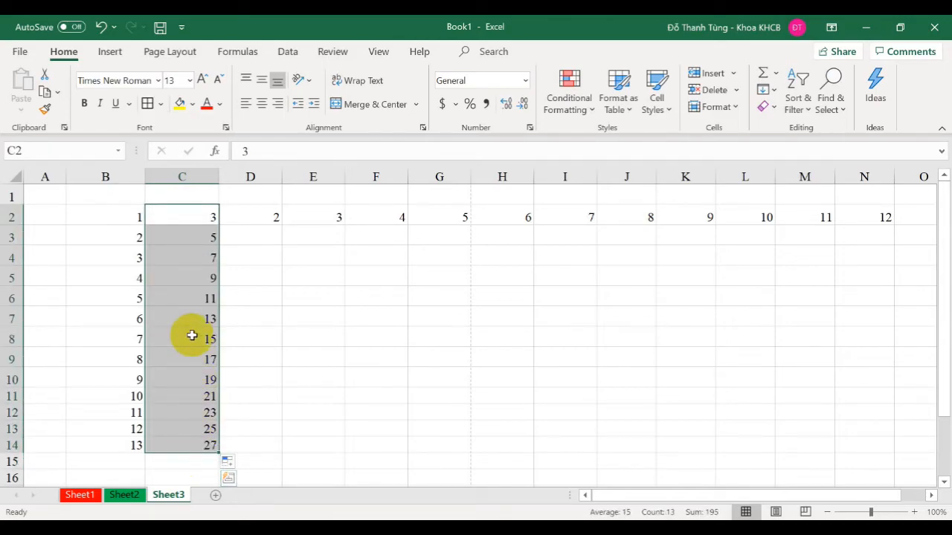
drag(186, 215, 191, 446)
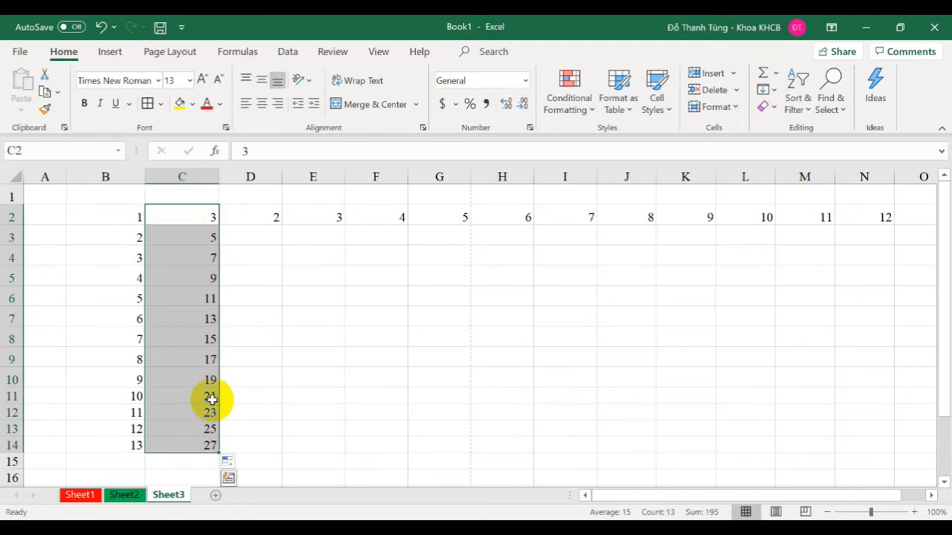
drag(193, 214, 199, 441)
right_click(181, 214)
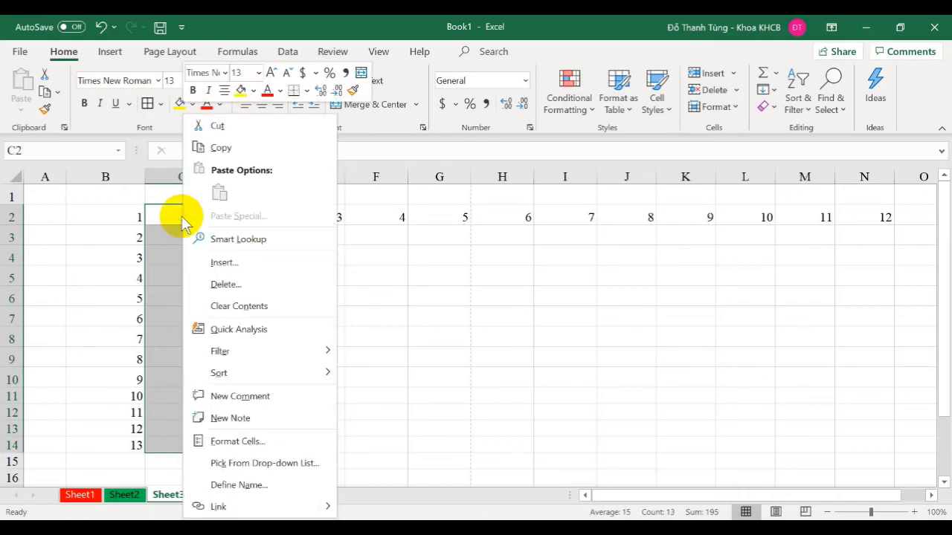
click(221, 263)
click(185, 302)
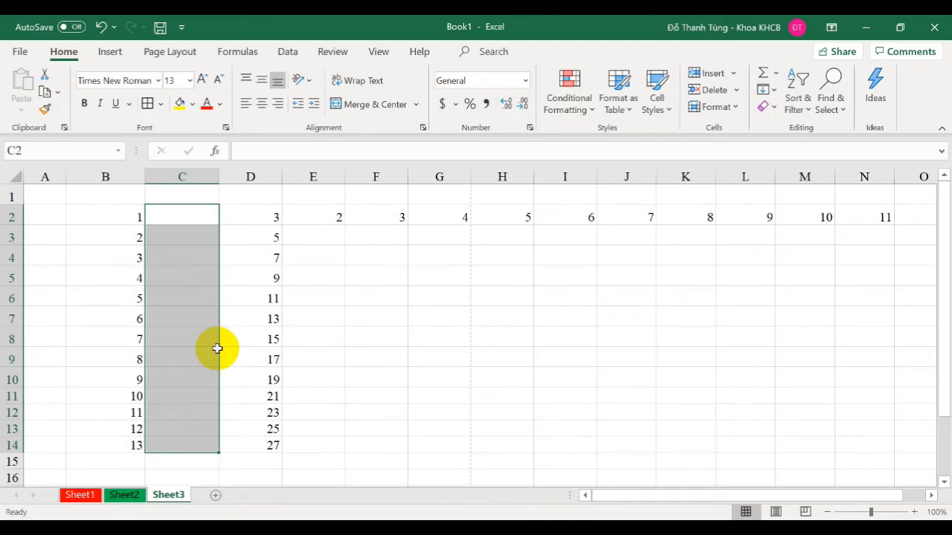
click(100, 27)
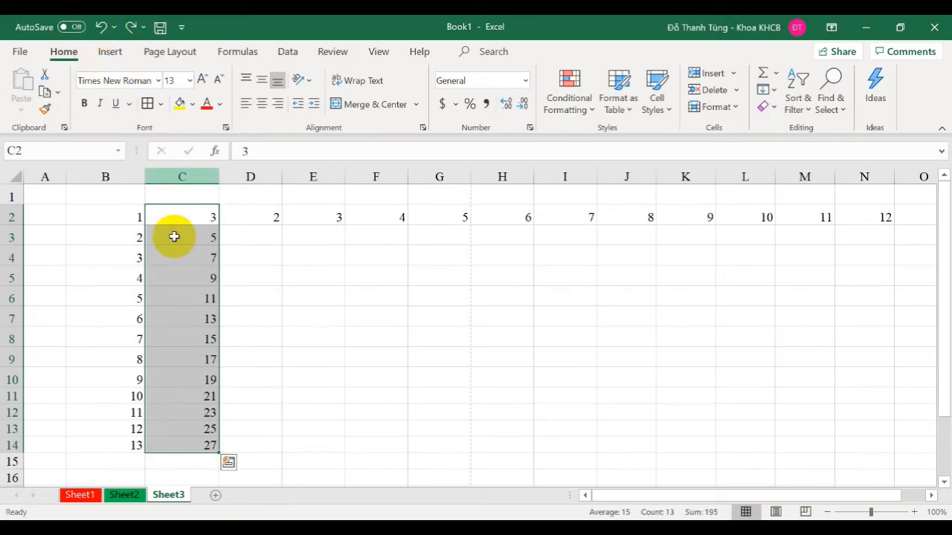
Insert blank cells at C2:C6 only, shifting the existing cells right, and undo the insertion.
drag(186, 221, 186, 288)
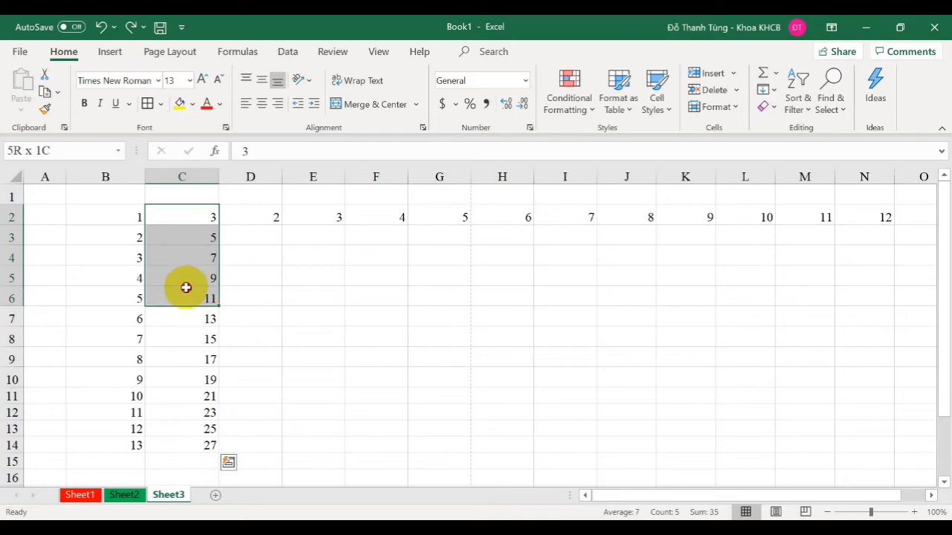
right_click(186, 278)
click(223, 261)
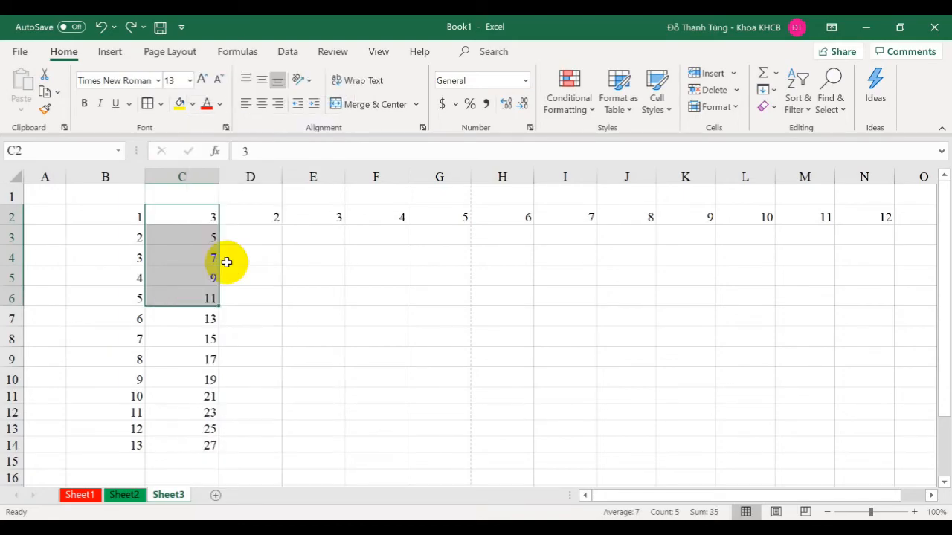
click(191, 305)
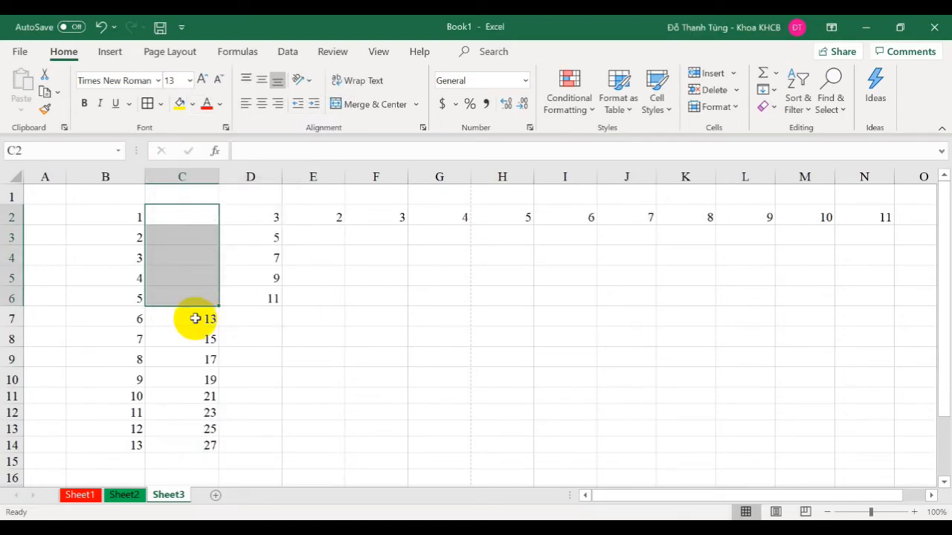
click(102, 28)
Insert blank cells at C2:C14, shifting the existing cells right.
drag(191, 217, 191, 441)
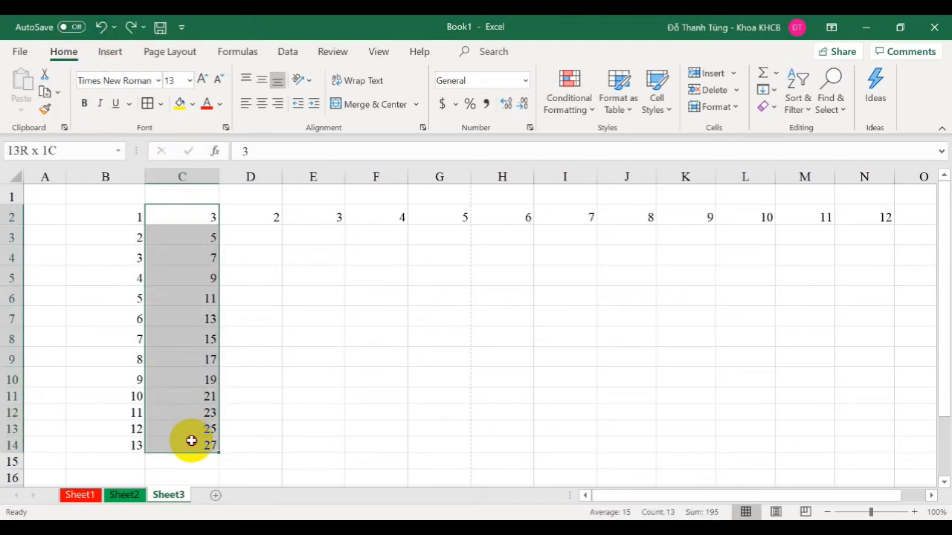
right_click(187, 285)
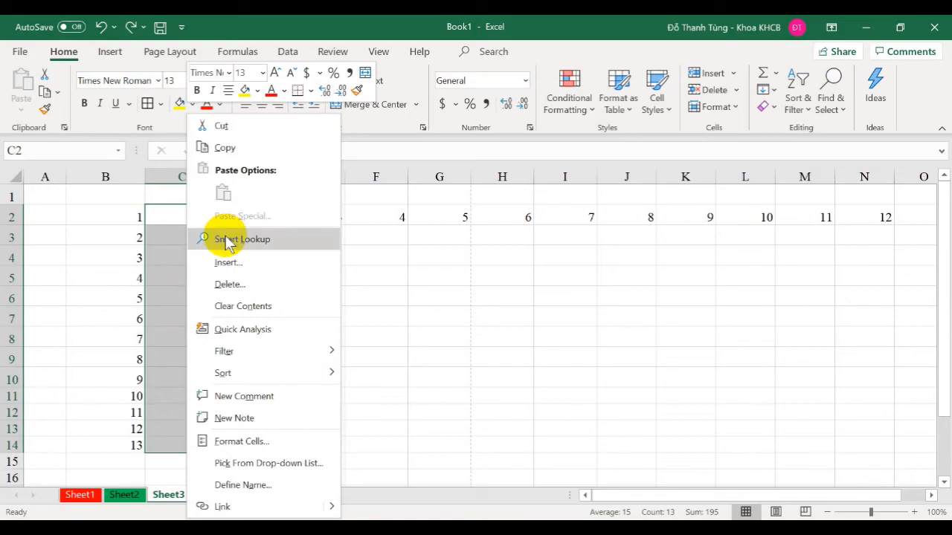
key(Escape)
key(ctrl+shift+plus)
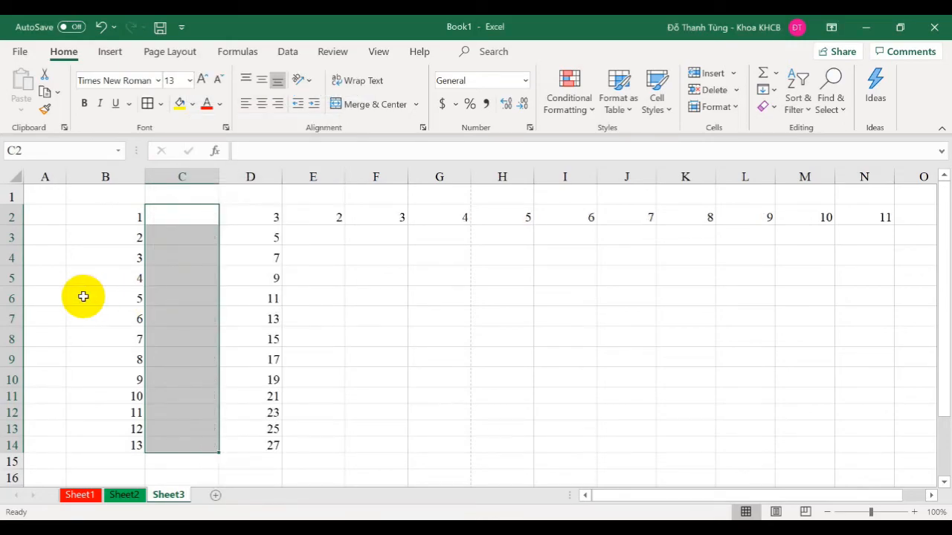
Insert one blank row above row 5.
click(93, 297)
click(8, 277)
right_click(9, 277)
key(Escape)
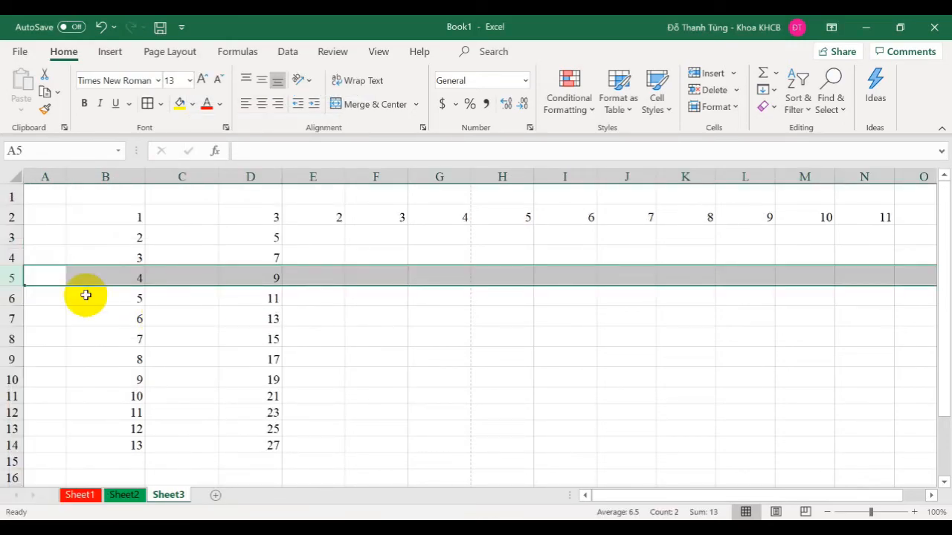
right_click(7, 276)
click(60, 373)
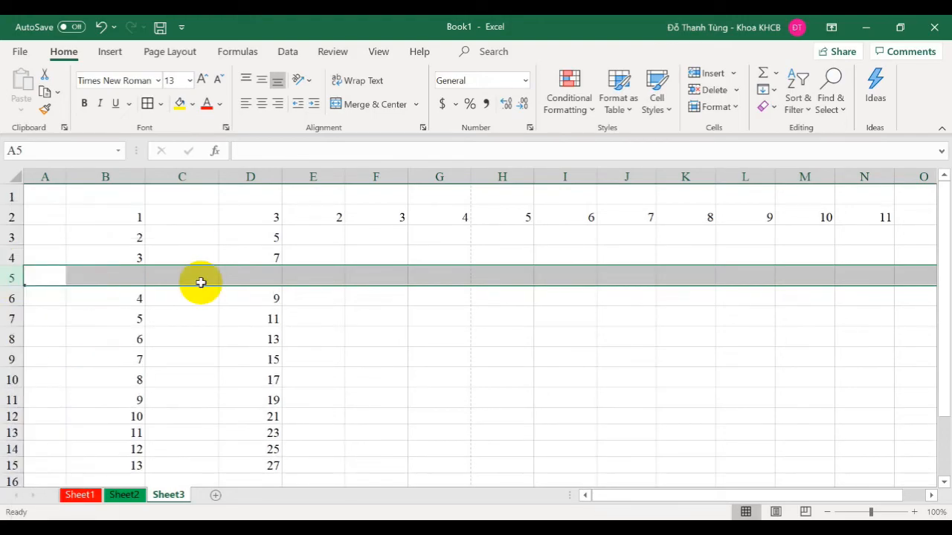
Insert three blank rows above row 7 by selecting rows 7 to 9 as the insertion range.
drag(10, 318, 13, 359)
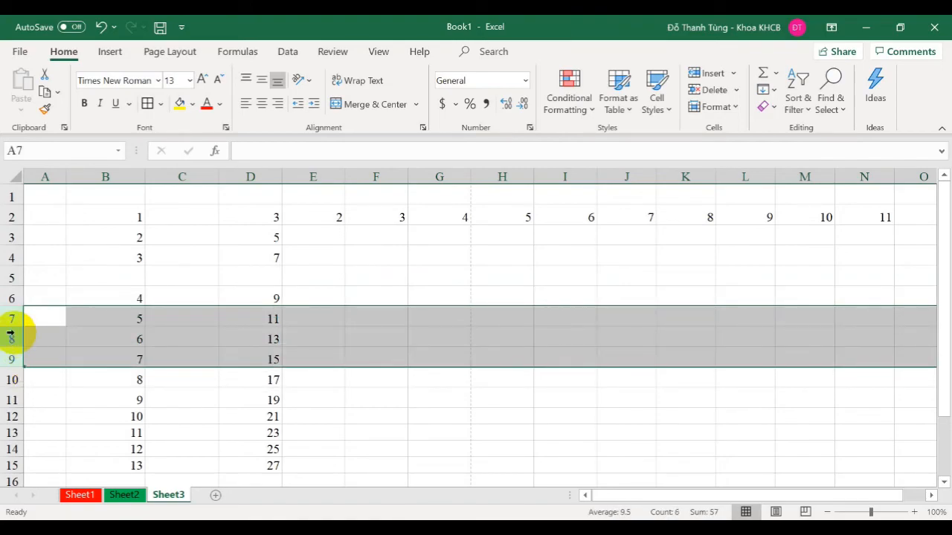
right_click(10, 336)
click(53, 188)
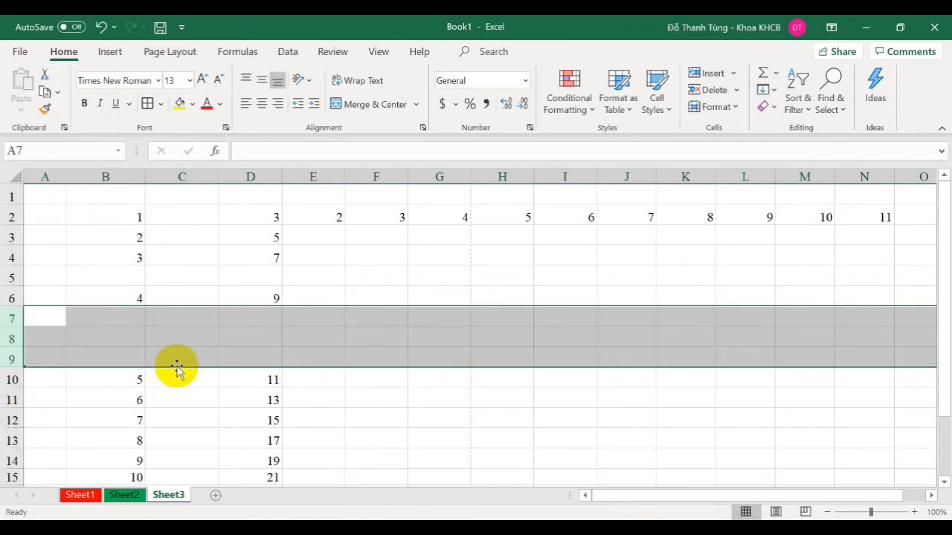
click(195, 260)
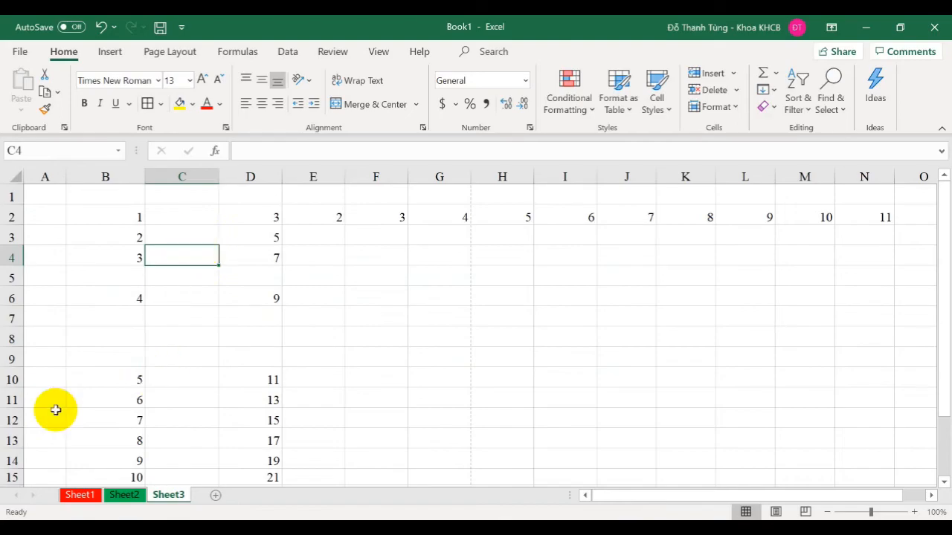
scroll(16, 383, down, 1)
drag(14, 338, 13, 400)
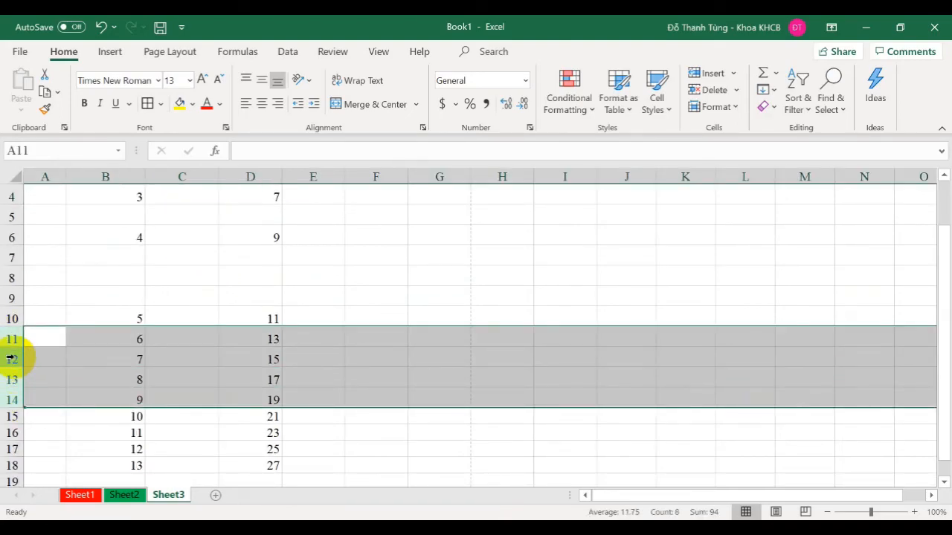
click(11, 359)
scroll(121, 334, up, 1)
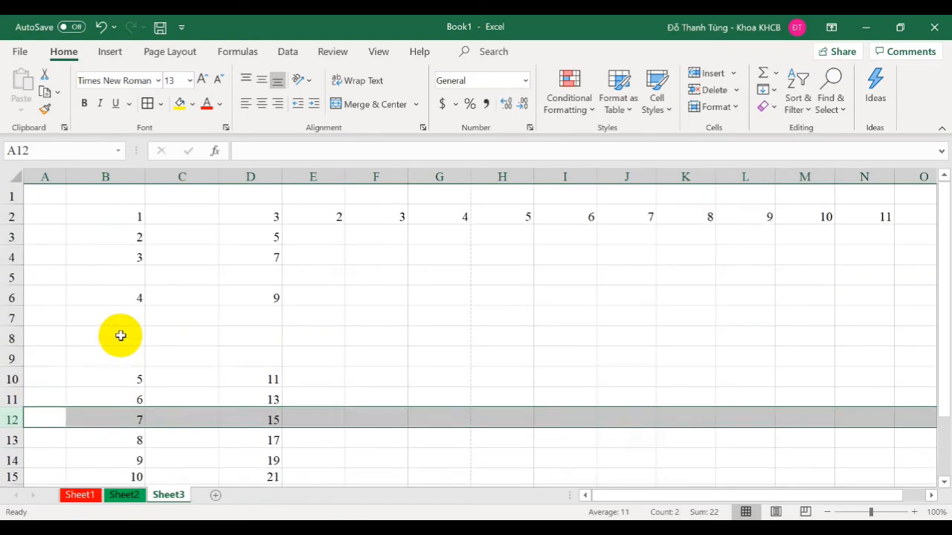
Insert four blank columns before column F by selecting columns F to I as the insertion range.
drag(376, 178, 550, 174)
right_click(393, 180)
click(428, 305)
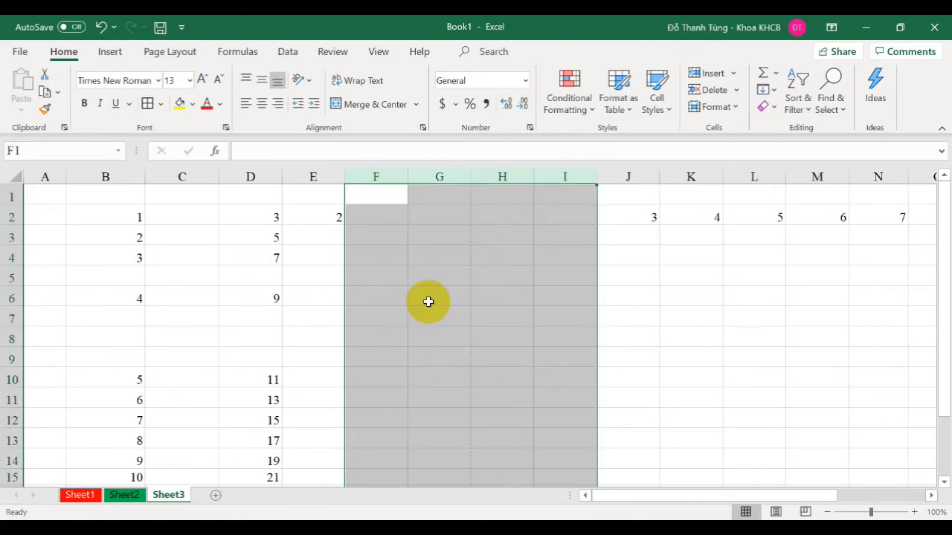
click(412, 290)
drag(235, 218, 245, 441)
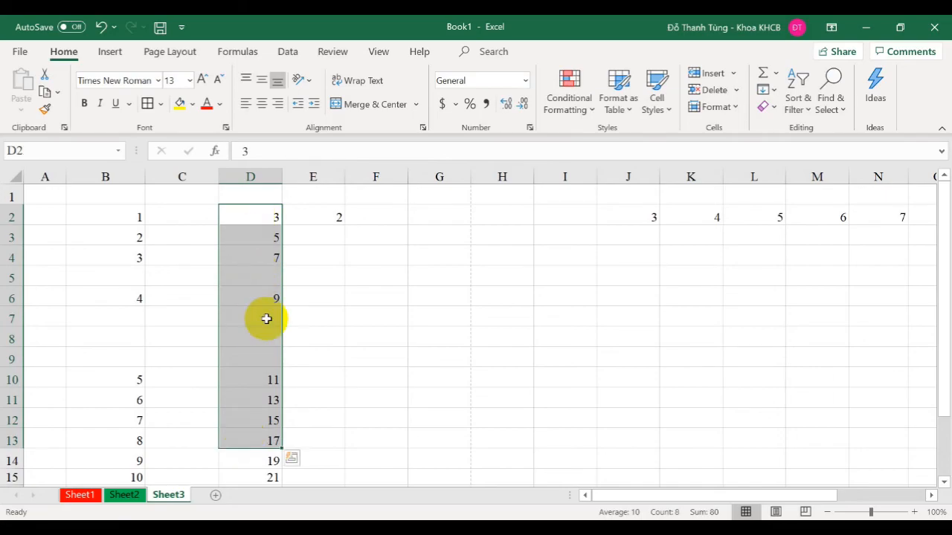
right_click(255, 218)
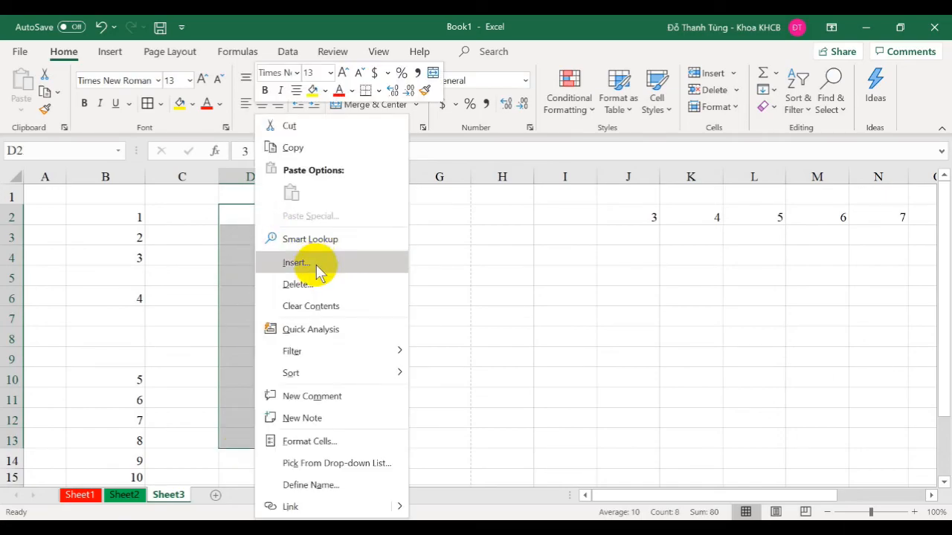
key(Escape)
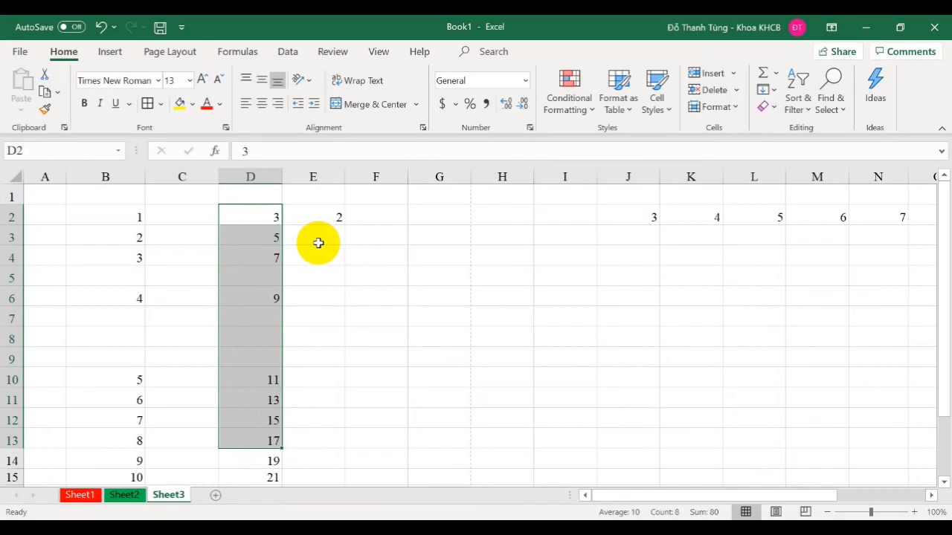
Hide columns D, B and F one after another.
click(255, 176)
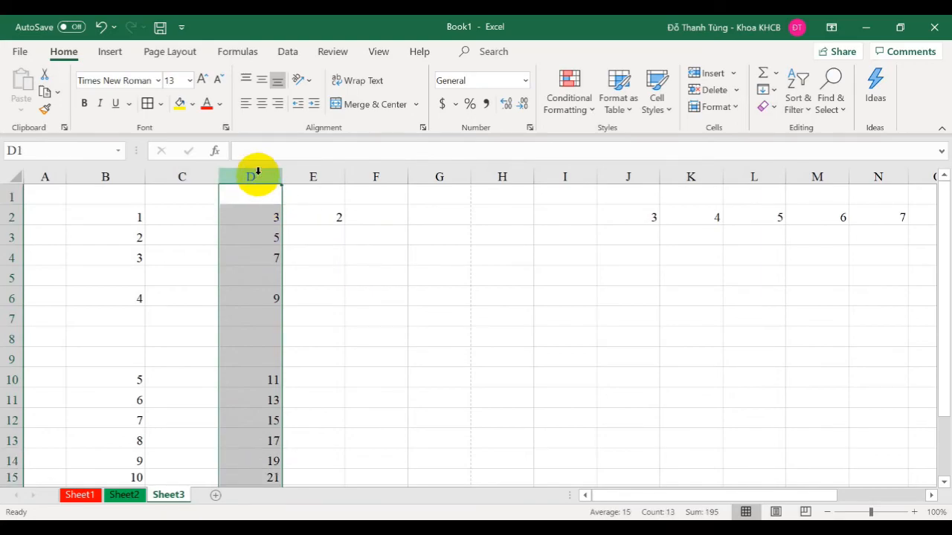
right_click(257, 173)
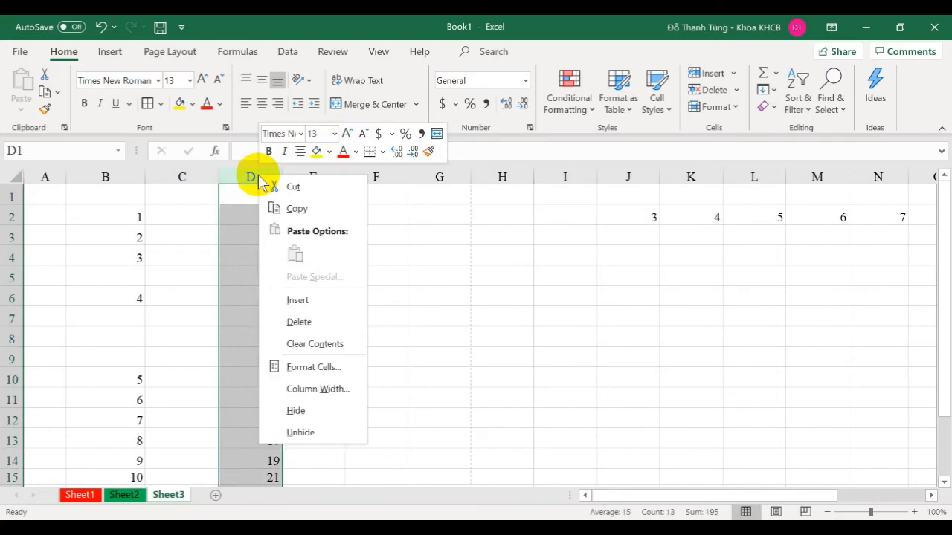
click(324, 411)
click(110, 176)
right_click(114, 176)
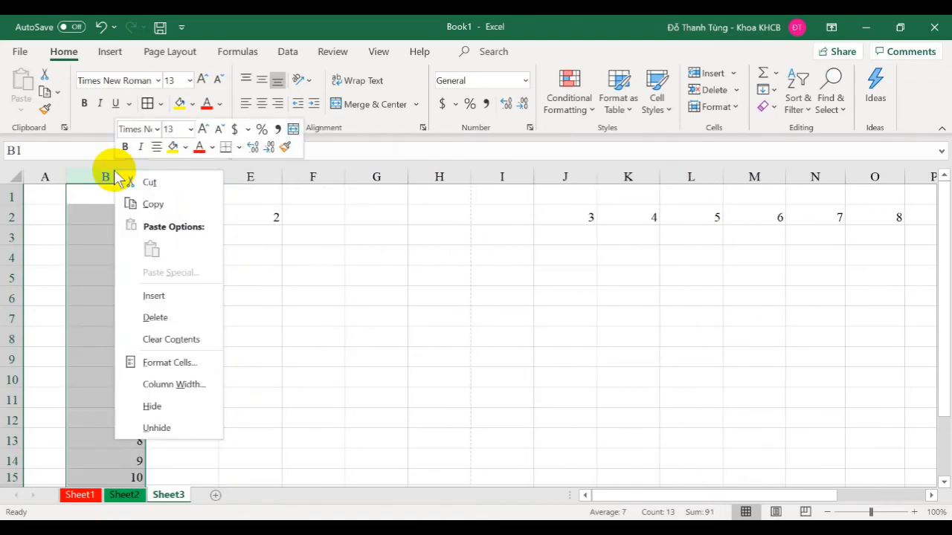
click(174, 406)
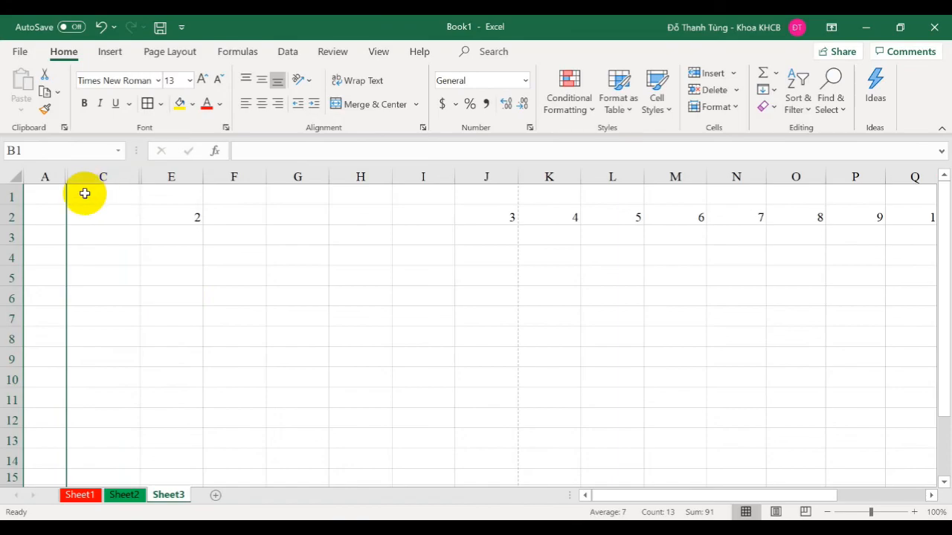
click(236, 177)
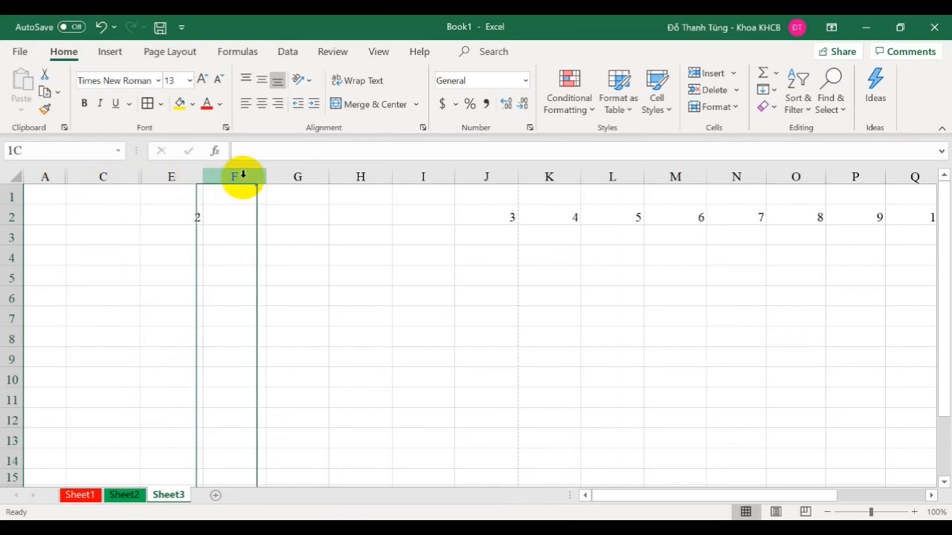
right_click(243, 177)
click(287, 411)
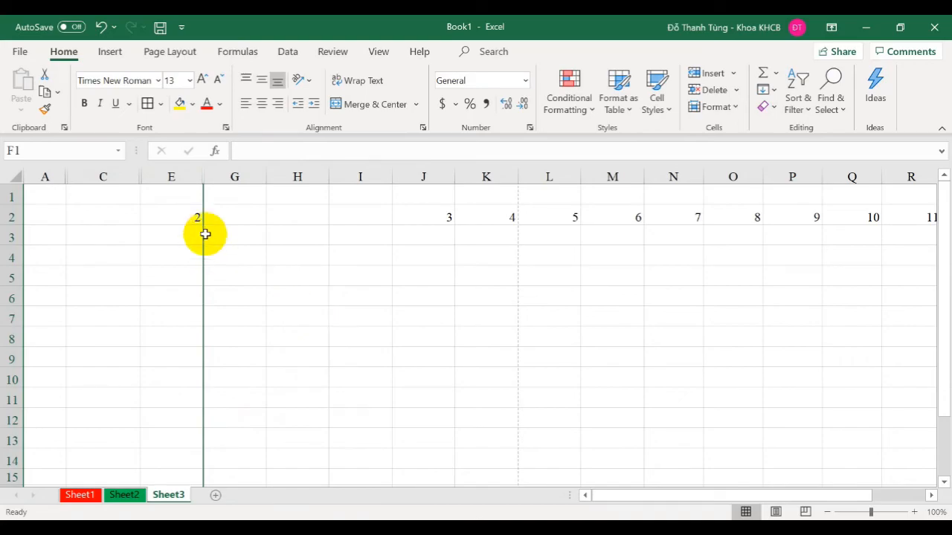
Reveal hidden columns B and D by auto-fitting them at their header borders, and undo both changes.
double_click(67, 177)
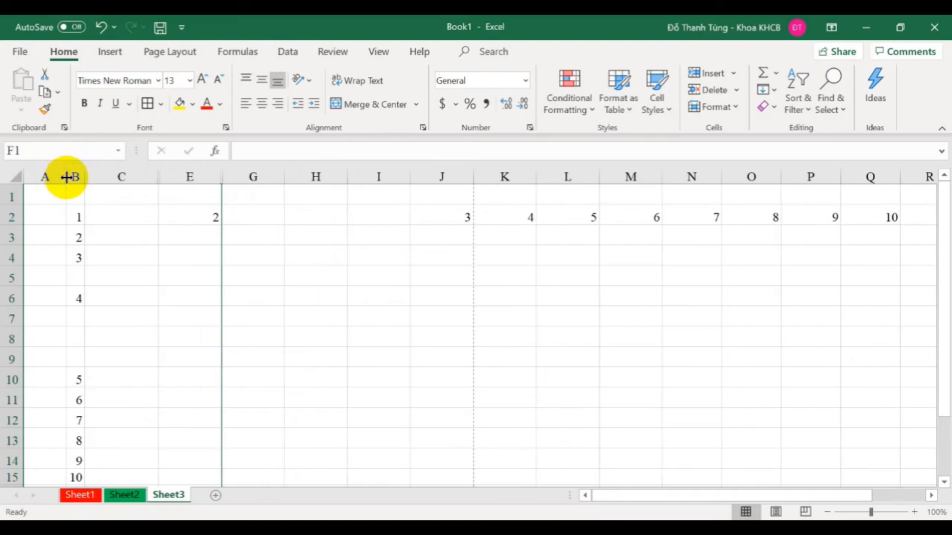
double_click(160, 177)
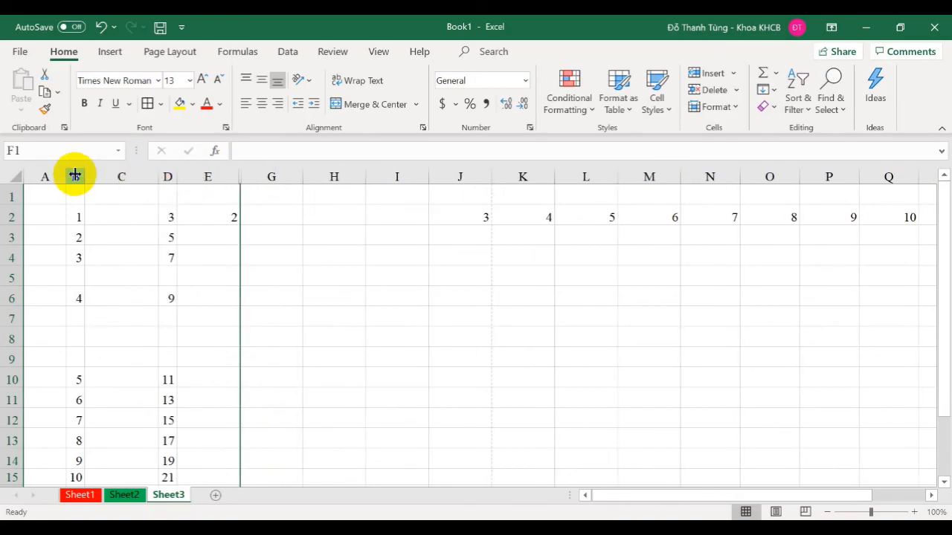
click(101, 27)
click(102, 27)
Unhide the hidden columns within the range A to G, and undo the change.
drag(54, 172, 209, 177)
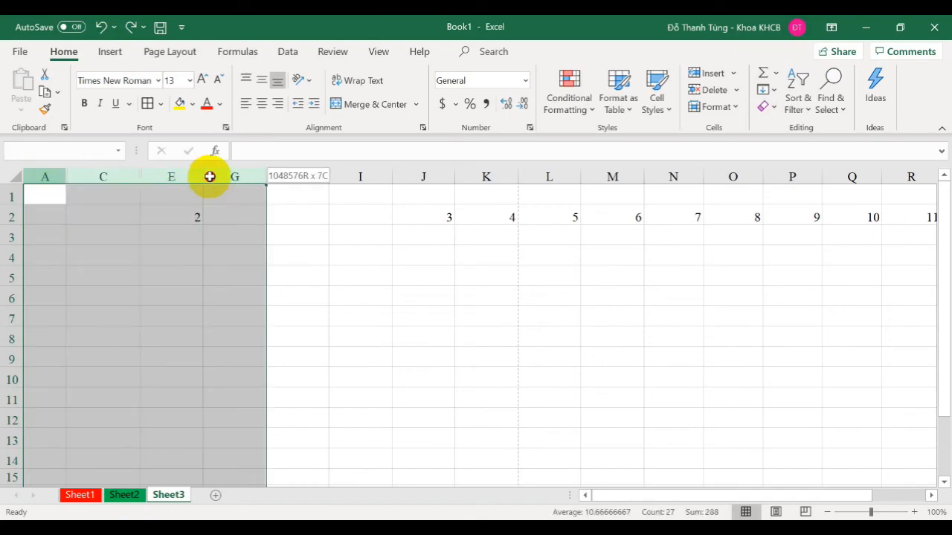
right_click(152, 178)
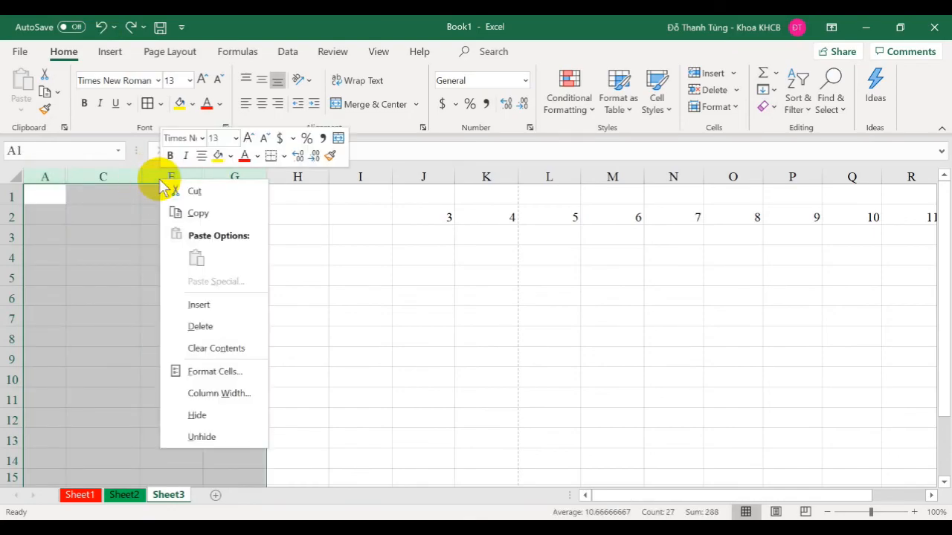
click(202, 438)
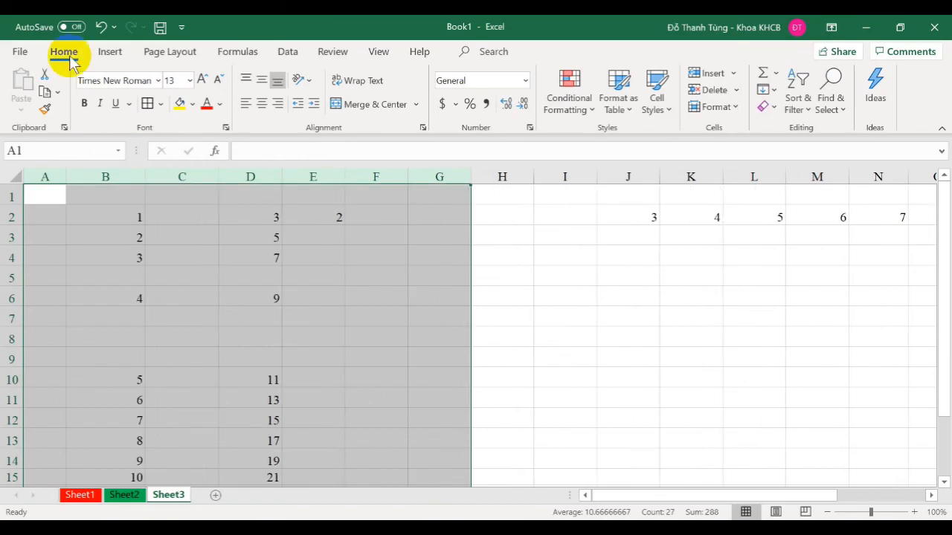
click(100, 27)
Unhide the hidden columns within the range A to H, and undo the change.
drag(52, 176, 297, 179)
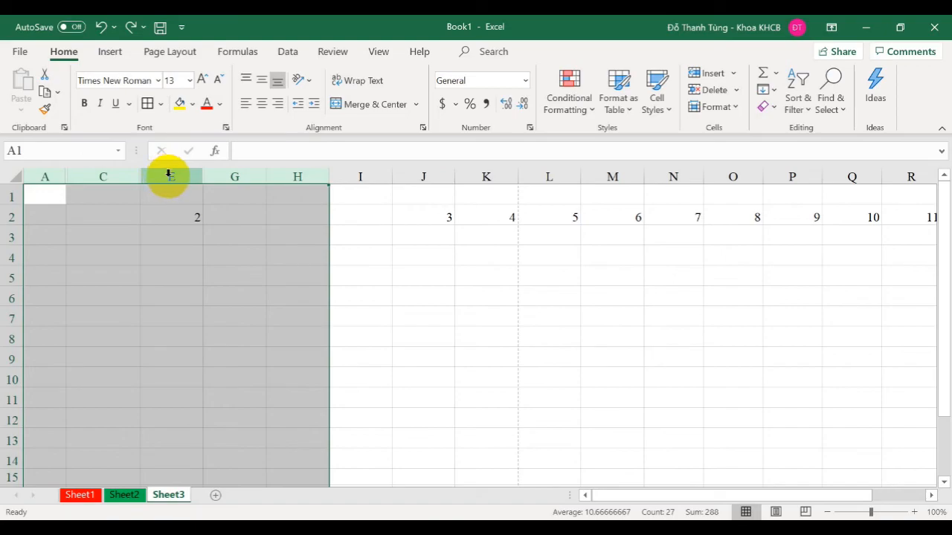
right_click(171, 175)
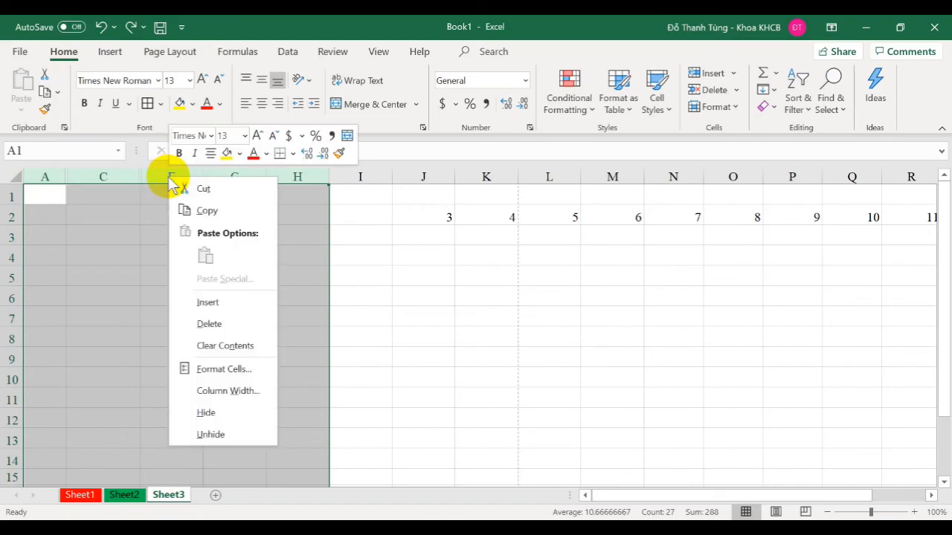
click(216, 439)
click(99, 27)
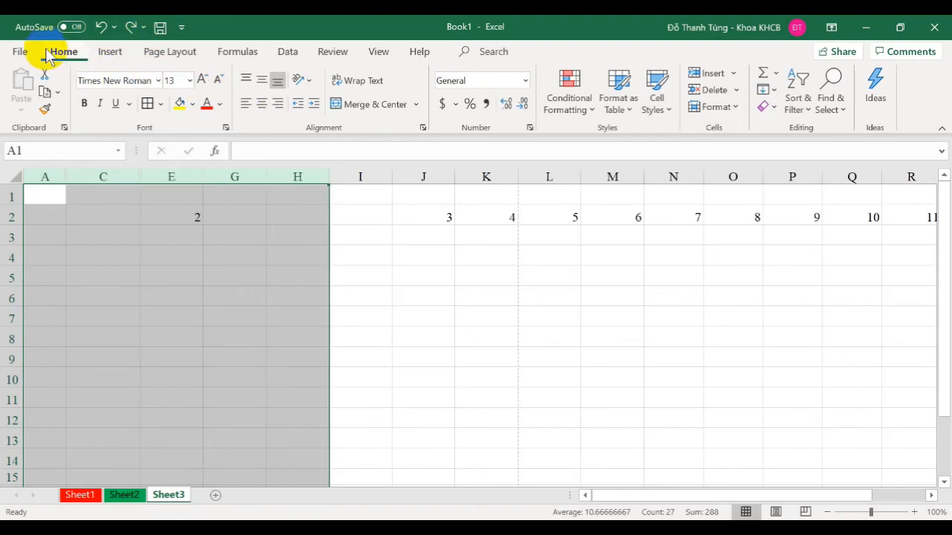
Apply the Unhide Columns format command to the selected columns A to H.
click(717, 107)
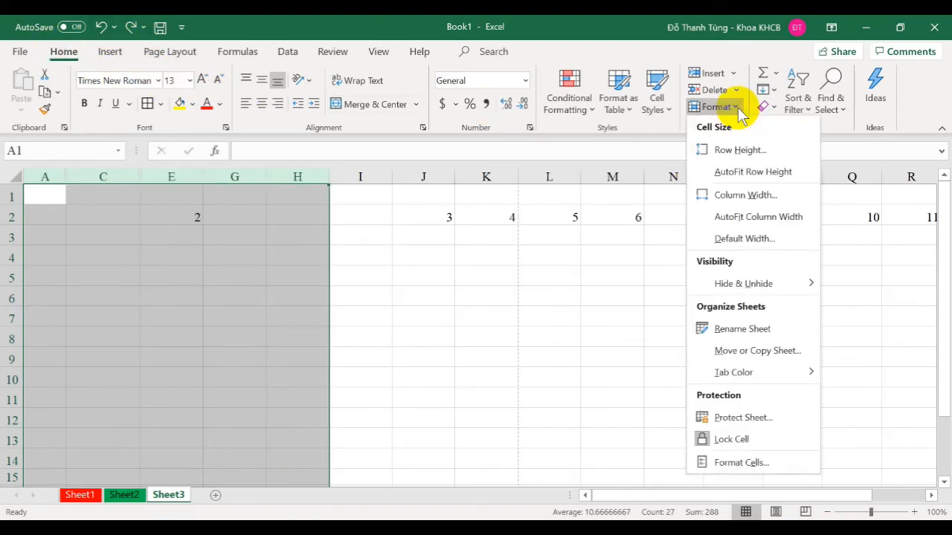
mouse_move(725, 281)
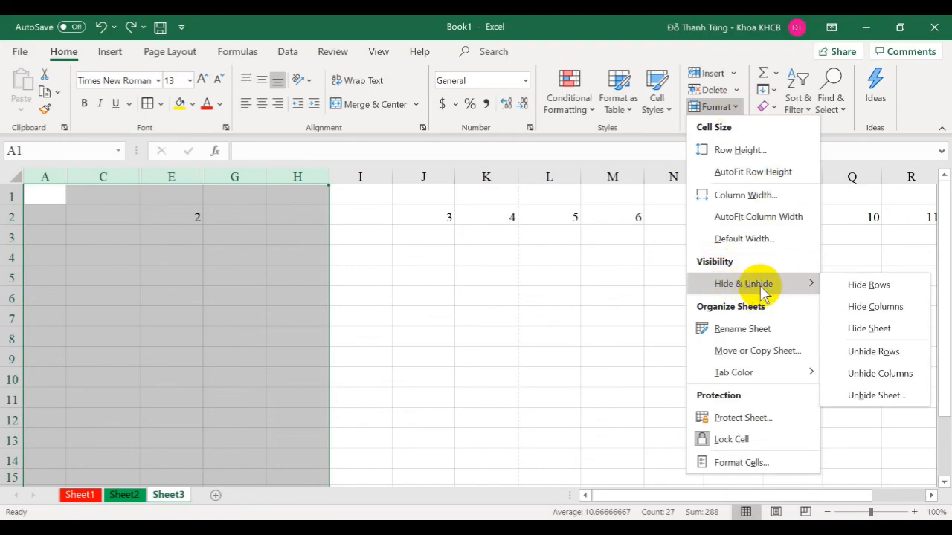
click(902, 380)
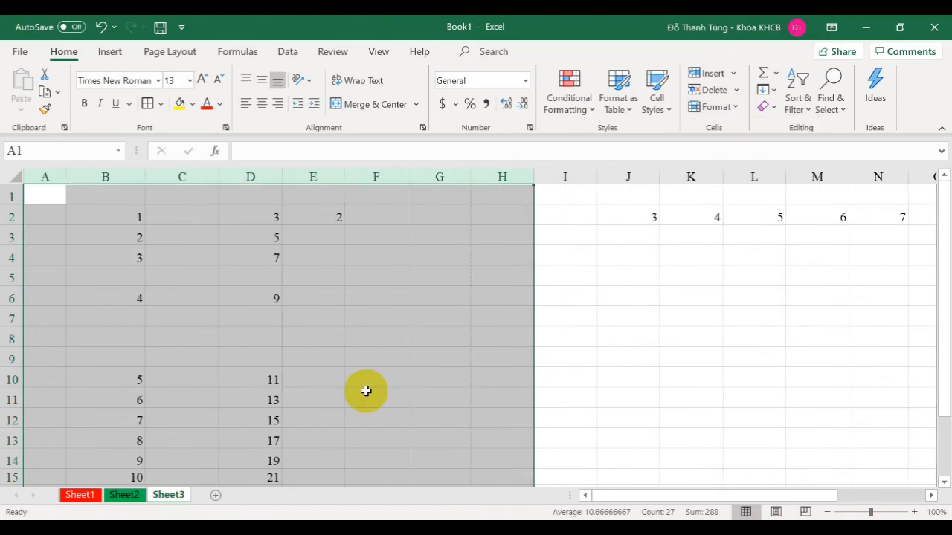
Hide rows 4 to 6.
drag(7, 258, 11, 293)
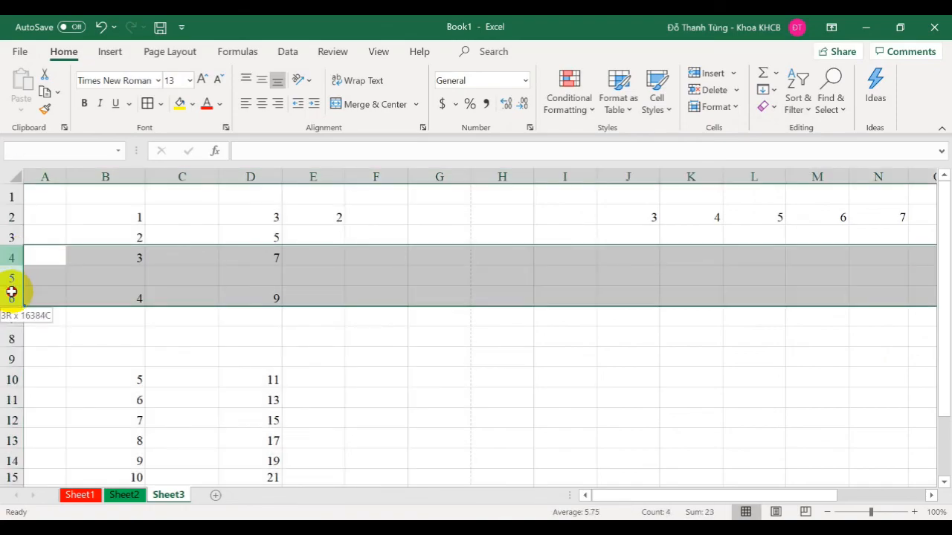
right_click(10, 280)
click(52, 487)
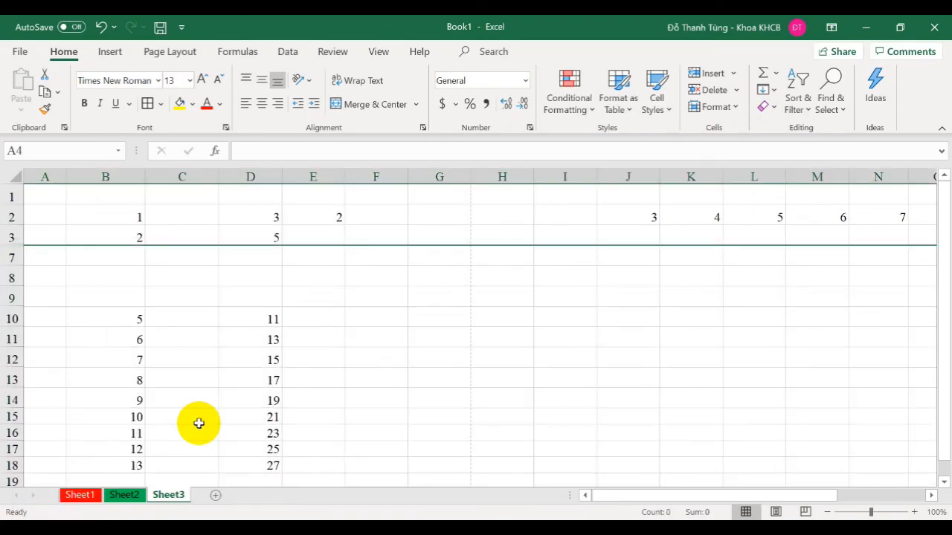